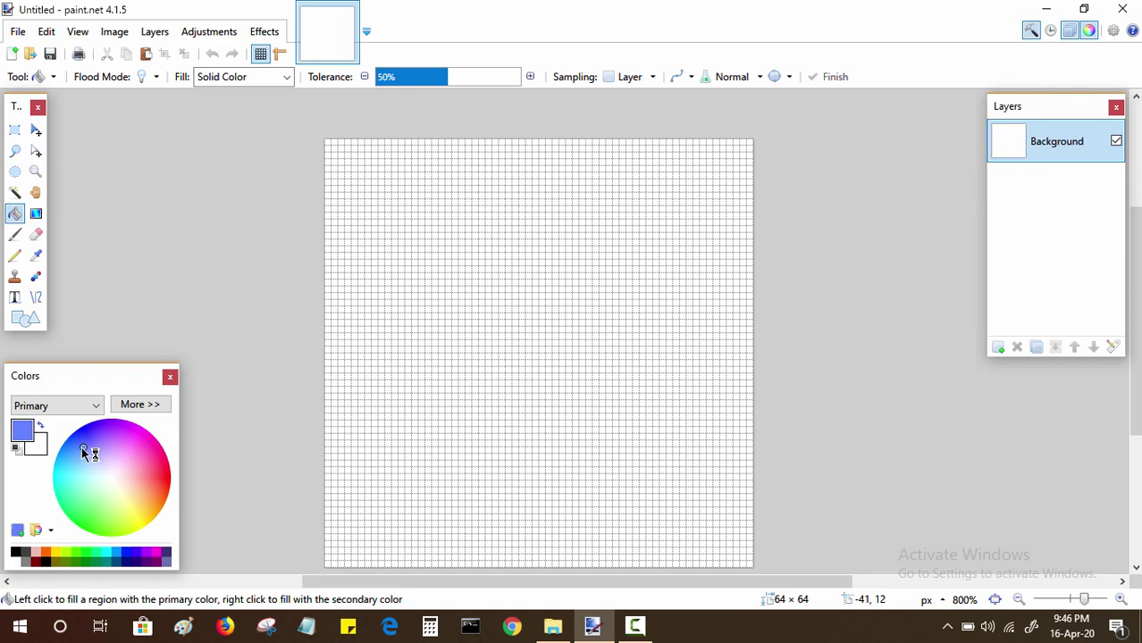
Fill the Background layer with solid blue and adjust the fill's RGB values to a slightly darker, more muted blue
left_click(461, 417)
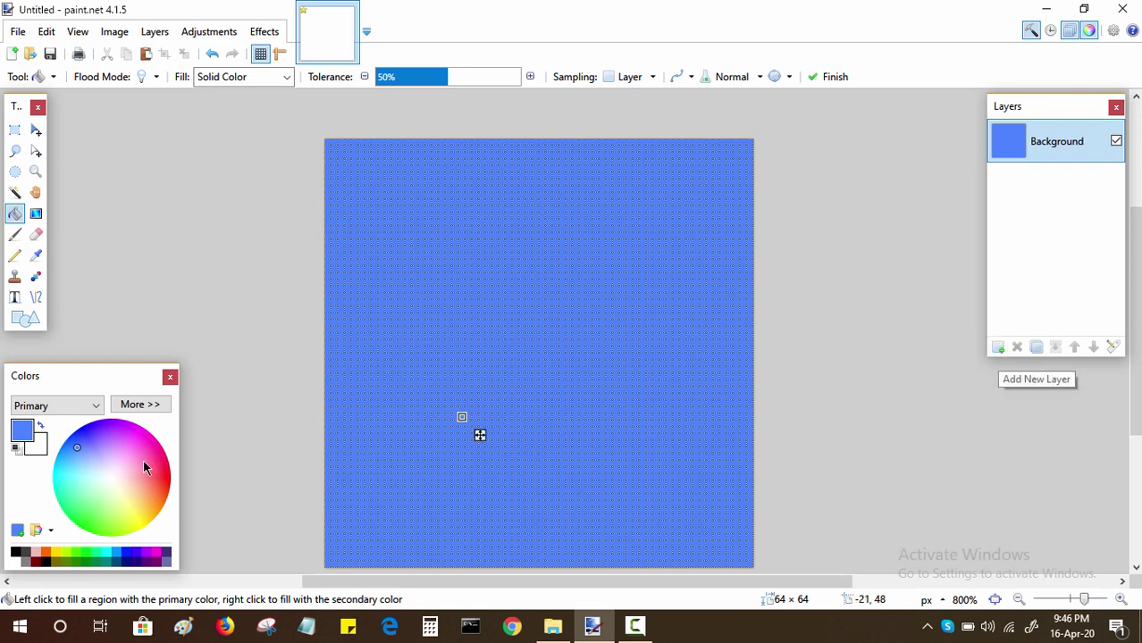
left_click(140, 404)
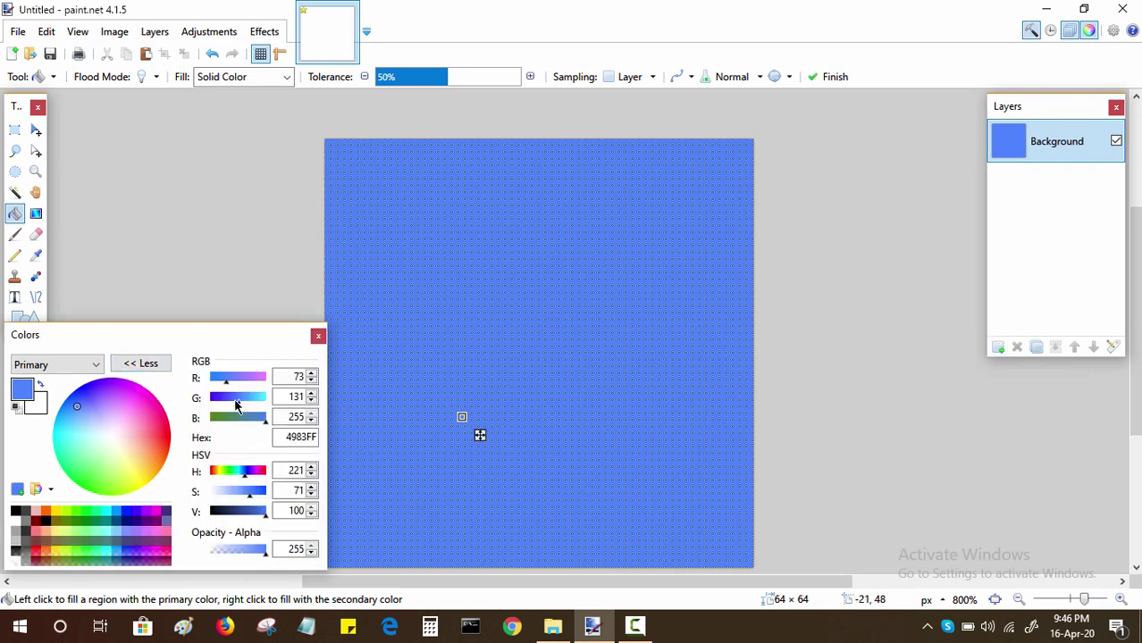
left_click(236, 406)
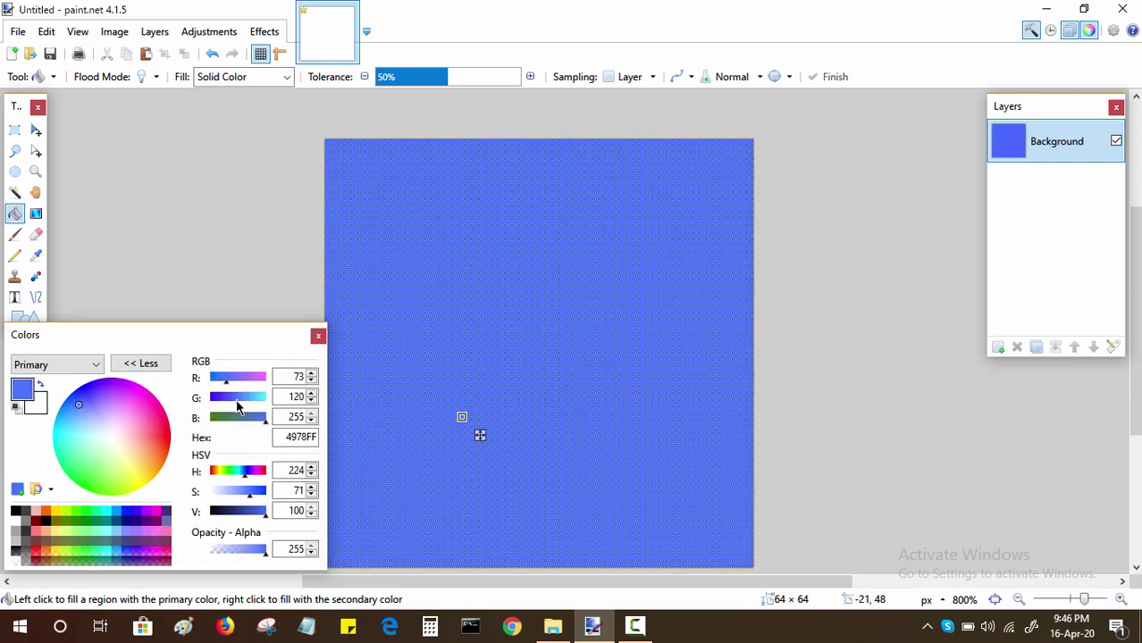
left_click_drag(237, 407, 258, 420)
left_click(141, 363)
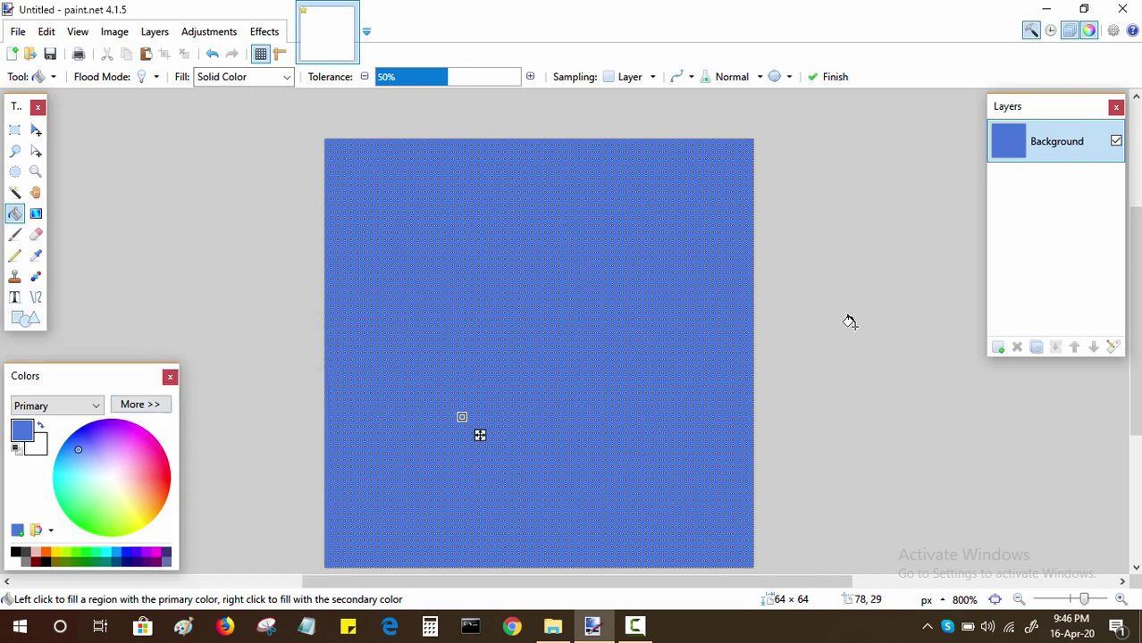
Add a new layer above the background and set up the Pencil tool with black as the primary colour
left_click(998, 347)
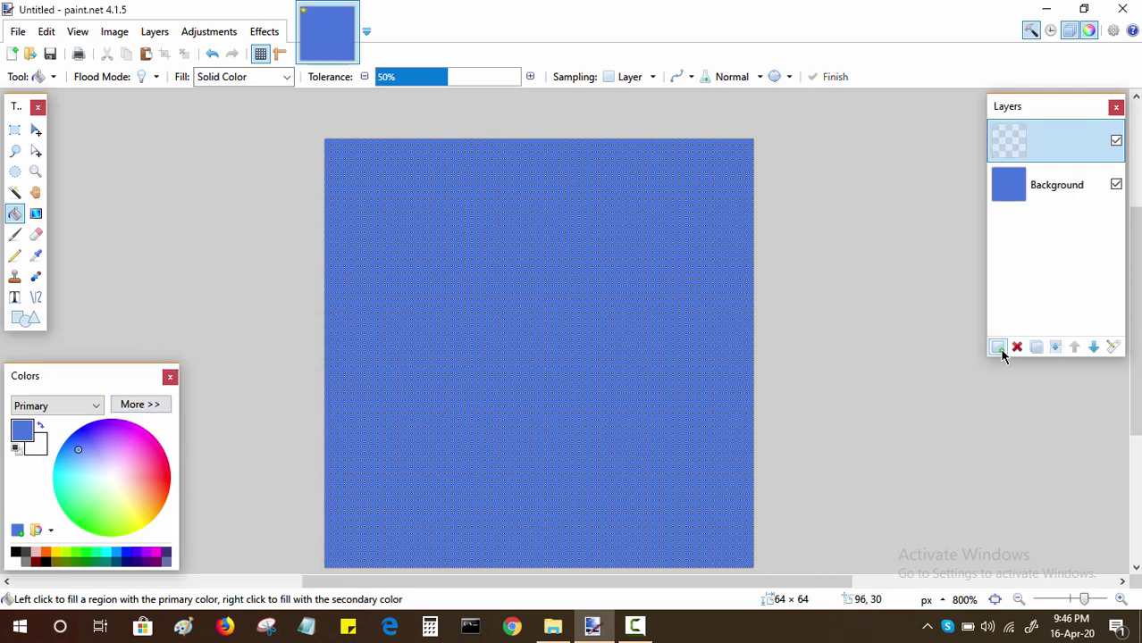
left_click(14, 255)
key("z")
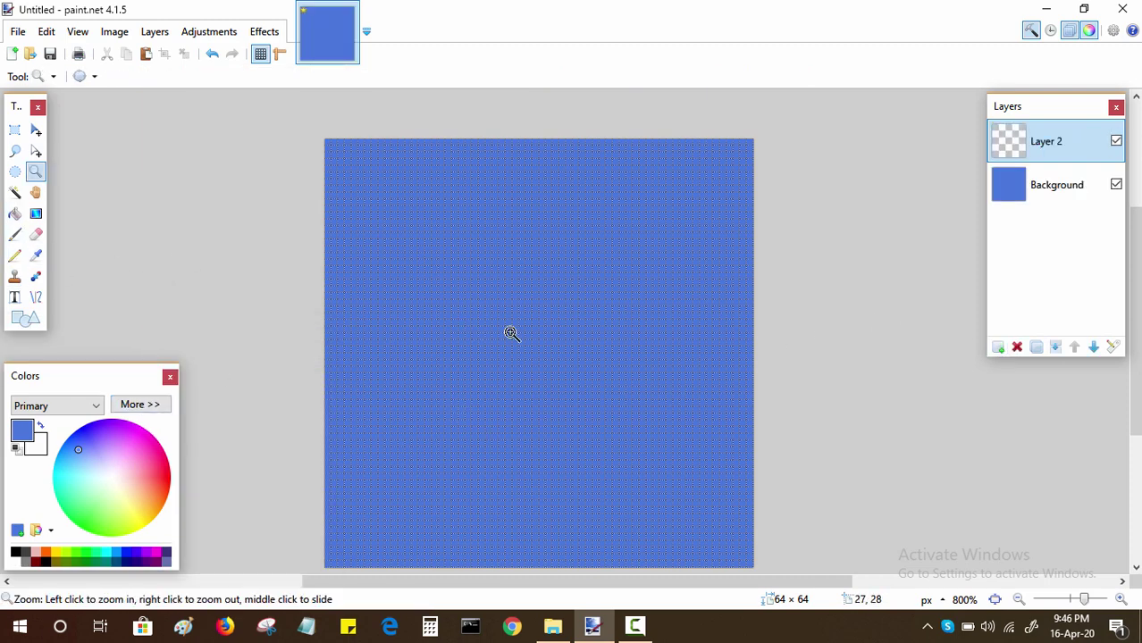
left_click(512, 331)
left_click(525, 317)
left_click(531, 311)
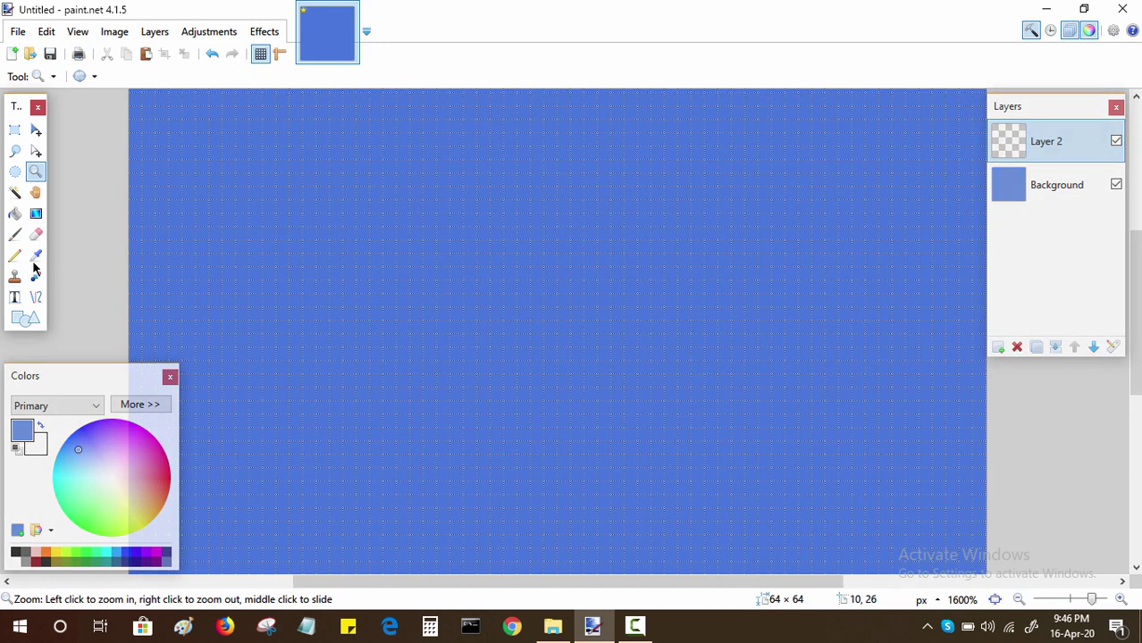
key("p")
left_click(14, 555)
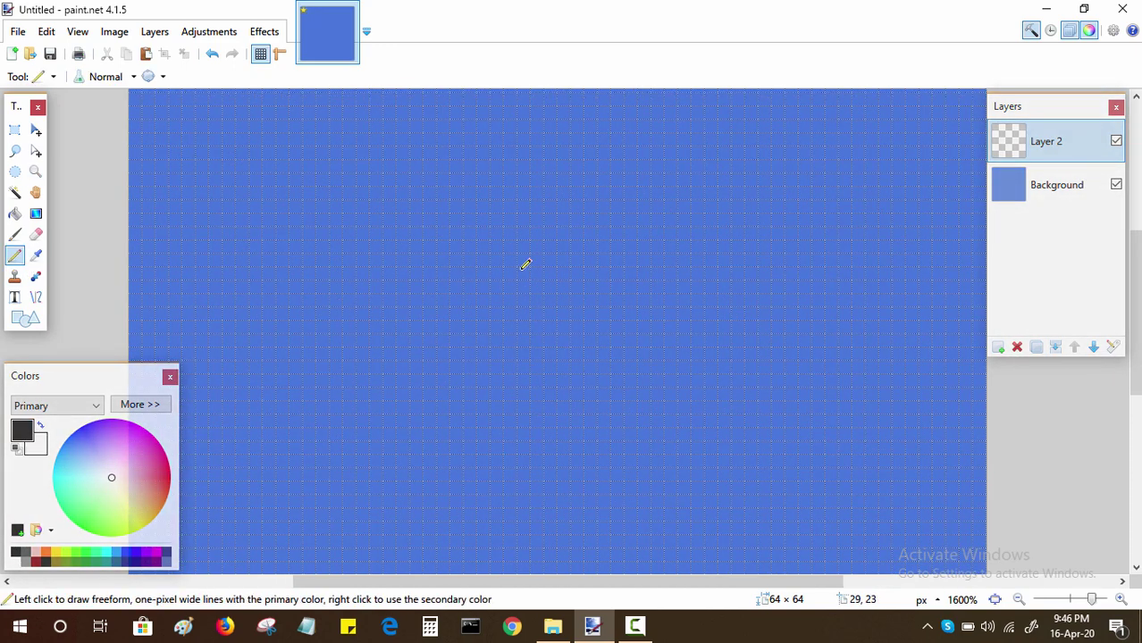
Draw a tall rounded body outline in black on Layer 2, with a notched top edge and a small gap along the bottom
mouse_move(510, 260)
left_mouse_down()
mouse_move(536, 231)
mouse_move(561, 234)
mouse_move(607, 298)
left_mouse_up()
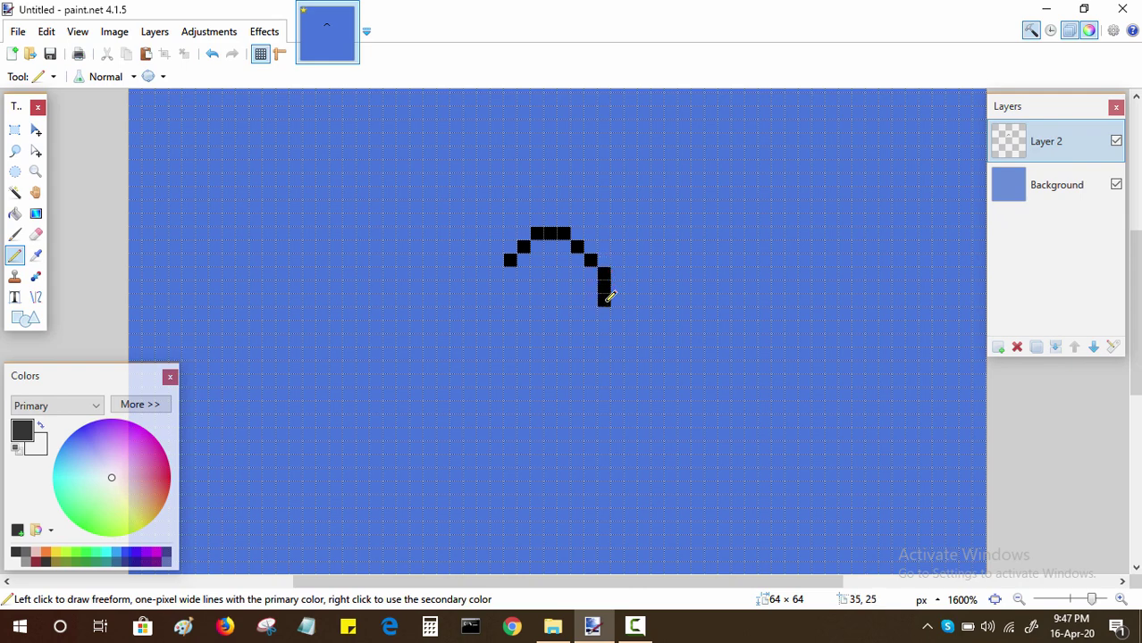
left_click(595, 247)
left_click_drag(601, 241, 606, 253)
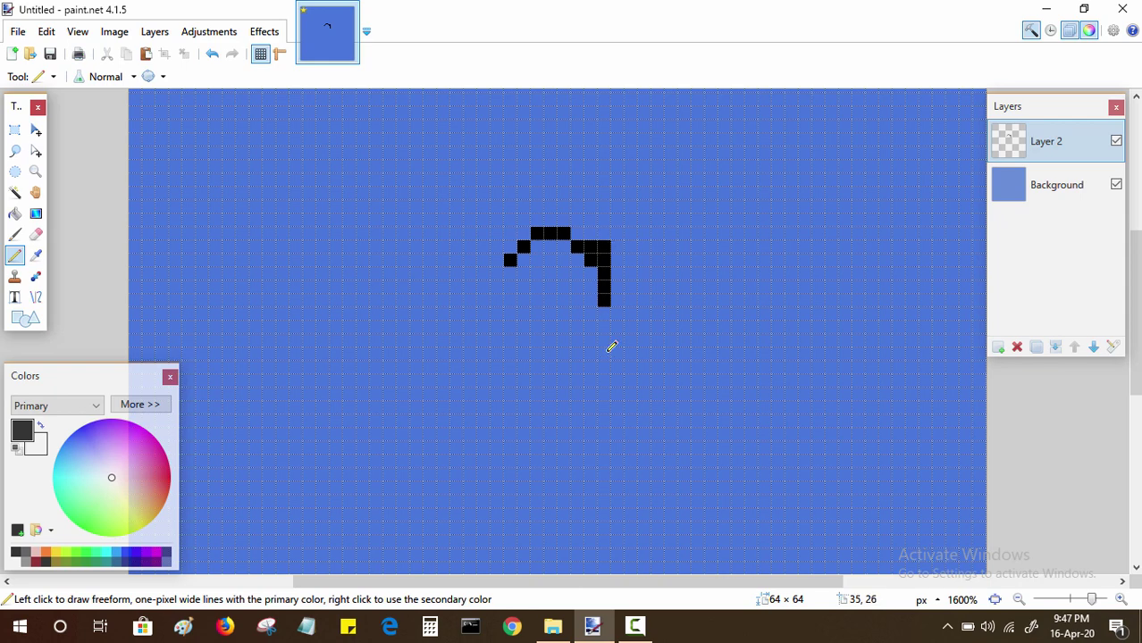
mouse_move(618, 329)
left_mouse_down()
mouse_move(626, 387)
mouse_move(646, 419)
mouse_move(611, 453)
left_mouse_up()
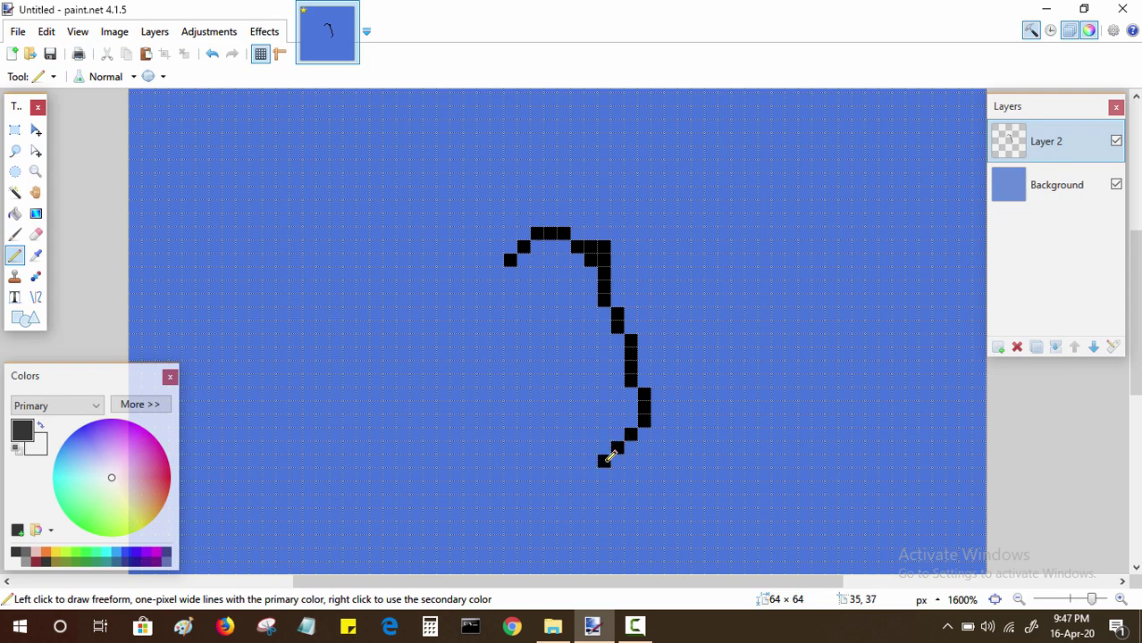
left_click_drag(605, 461, 534, 474)
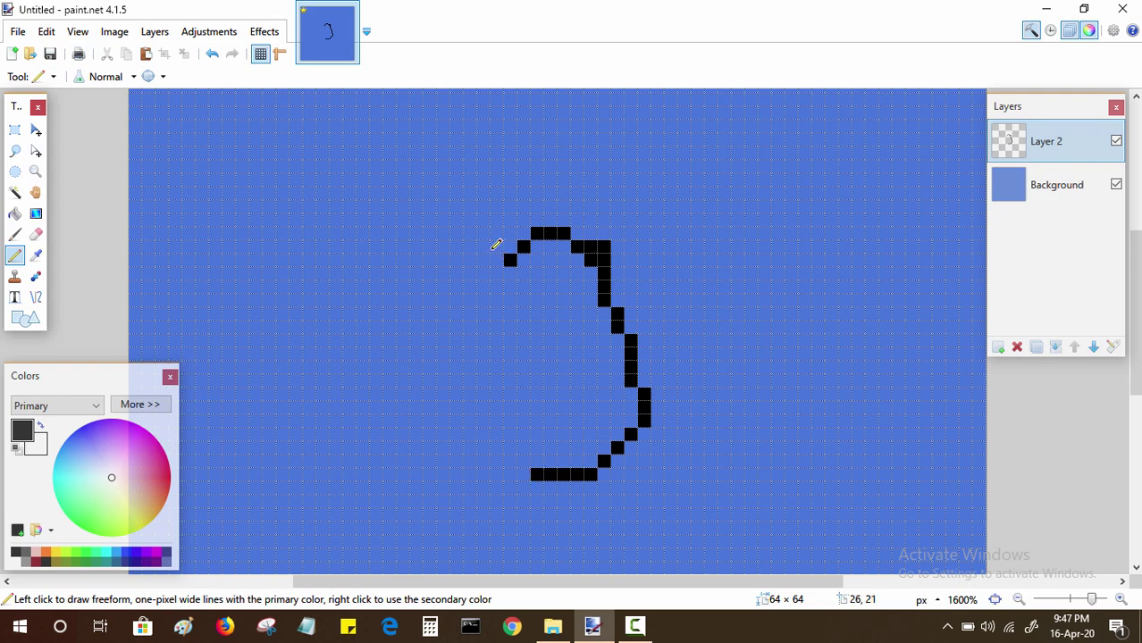
mouse_move(496, 245)
left_mouse_down()
mouse_move(458, 301)
mouse_move(458, 340)
mouse_move(503, 465)
left_mouse_up()
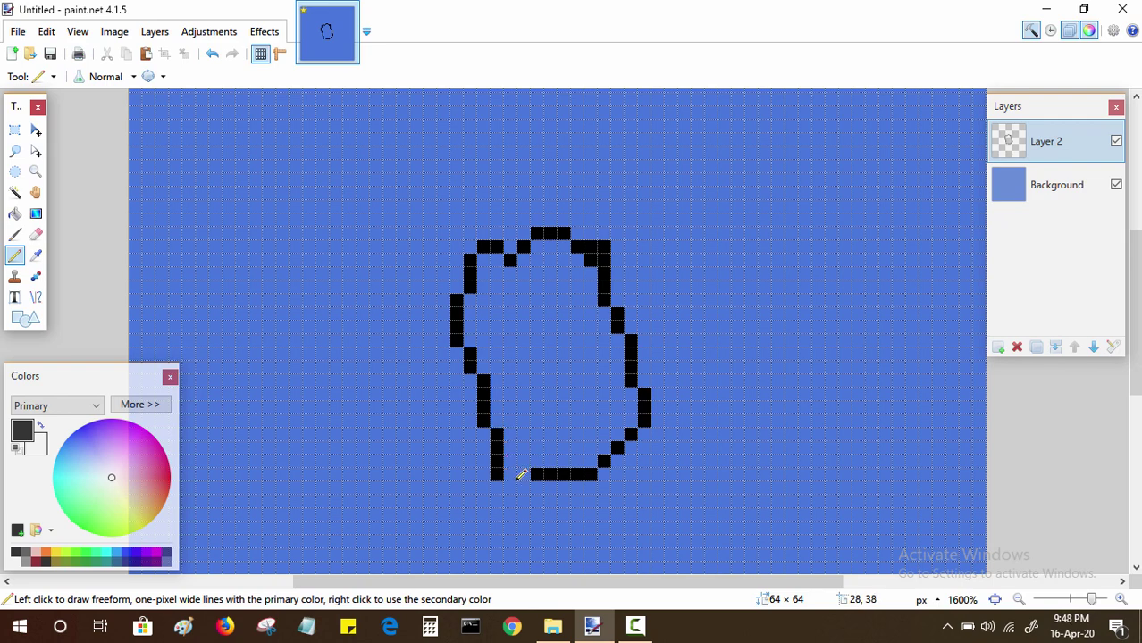
Sample the Background layer's blue as the secondary colour, set black as primary, and return to Layer 2 with the Pencil
key("k")
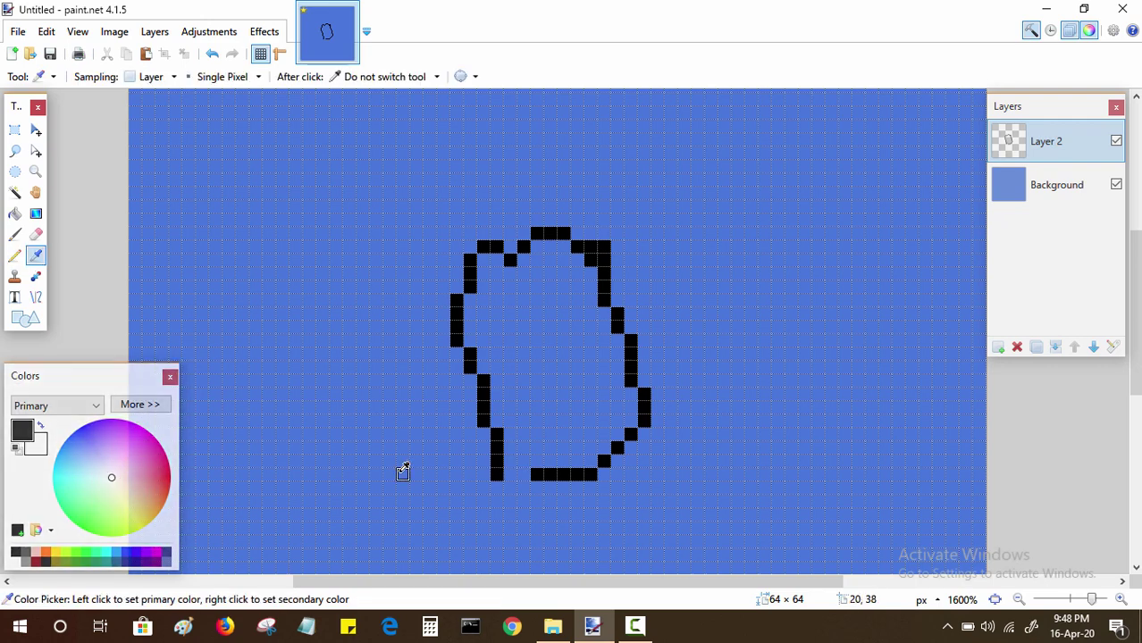
left_click(1055, 185)
left_click(847, 299)
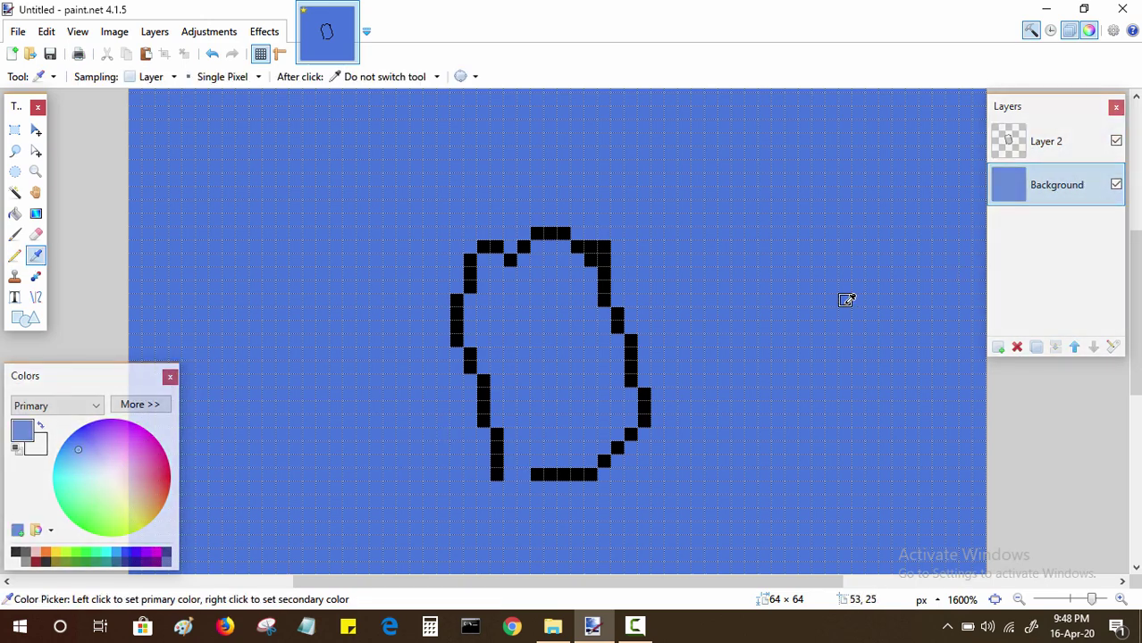
right_click(846, 299)
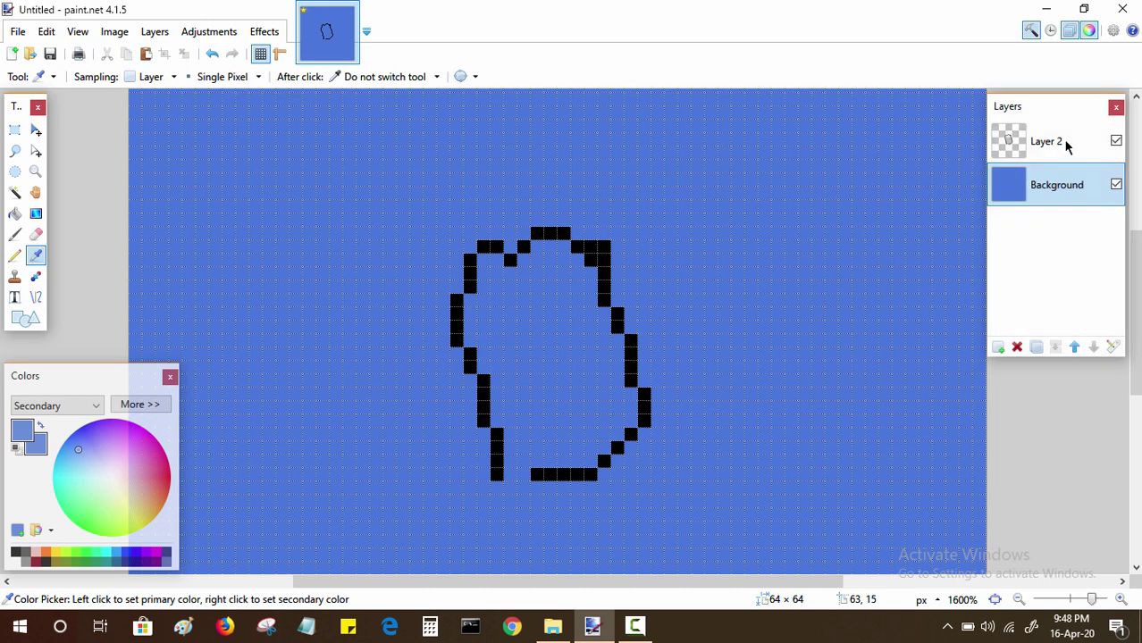
left_click(1065, 144)
right_click(16, 552)
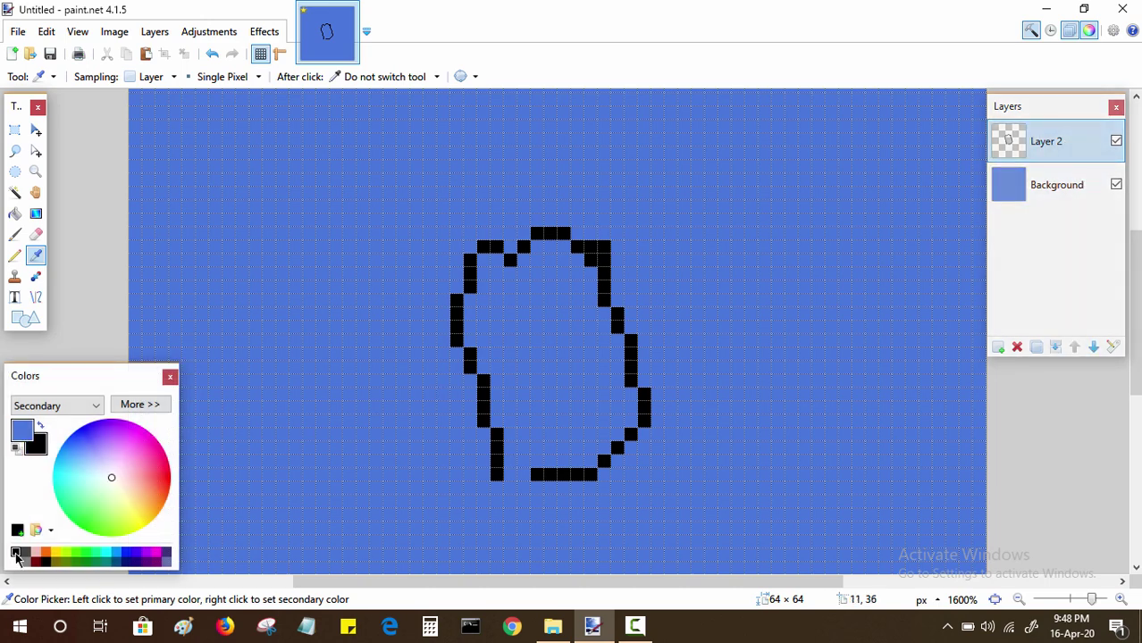
key("x")
key("p")
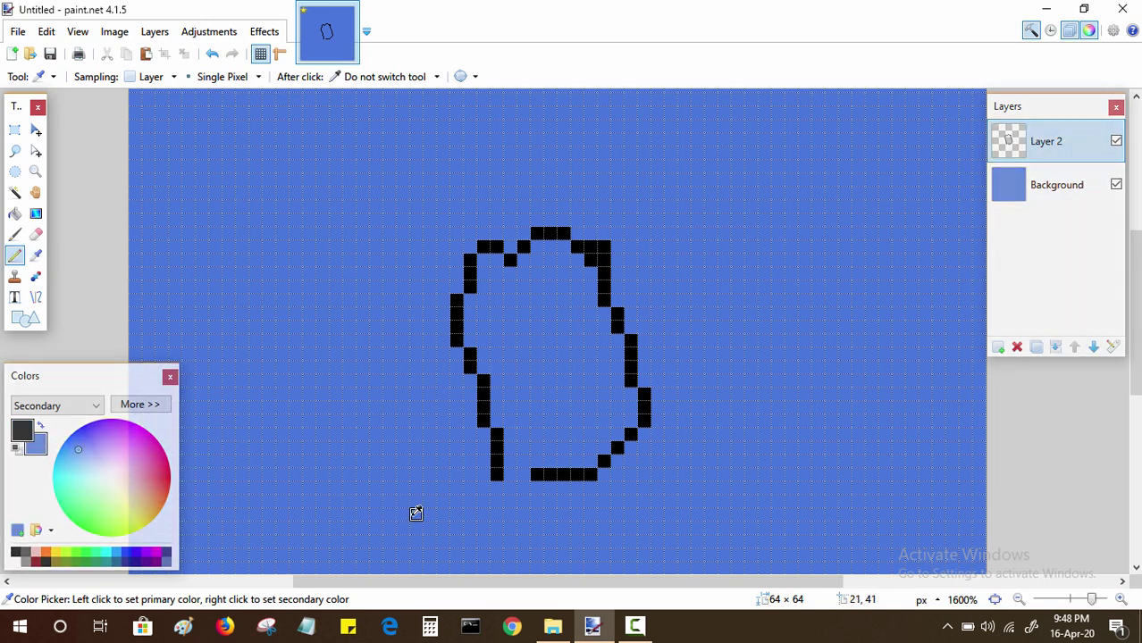
Close the gap in the outline's bottom edge and add a short vertical line above its upper-right corner
left_click_drag(505, 474, 539, 473)
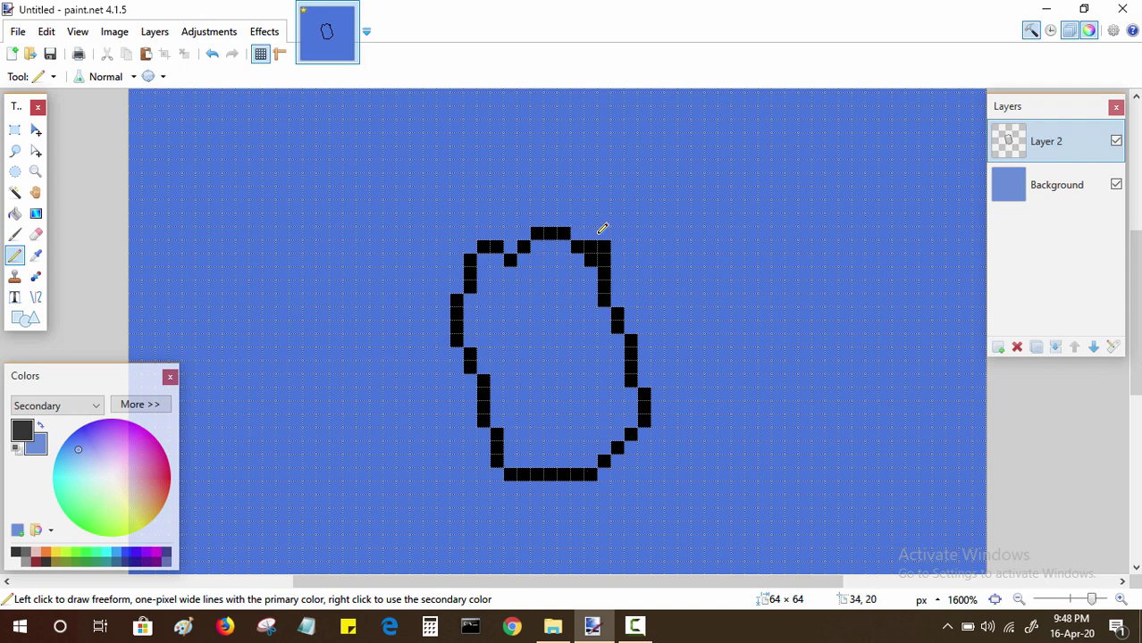
left_click_drag(592, 234, 597, 203)
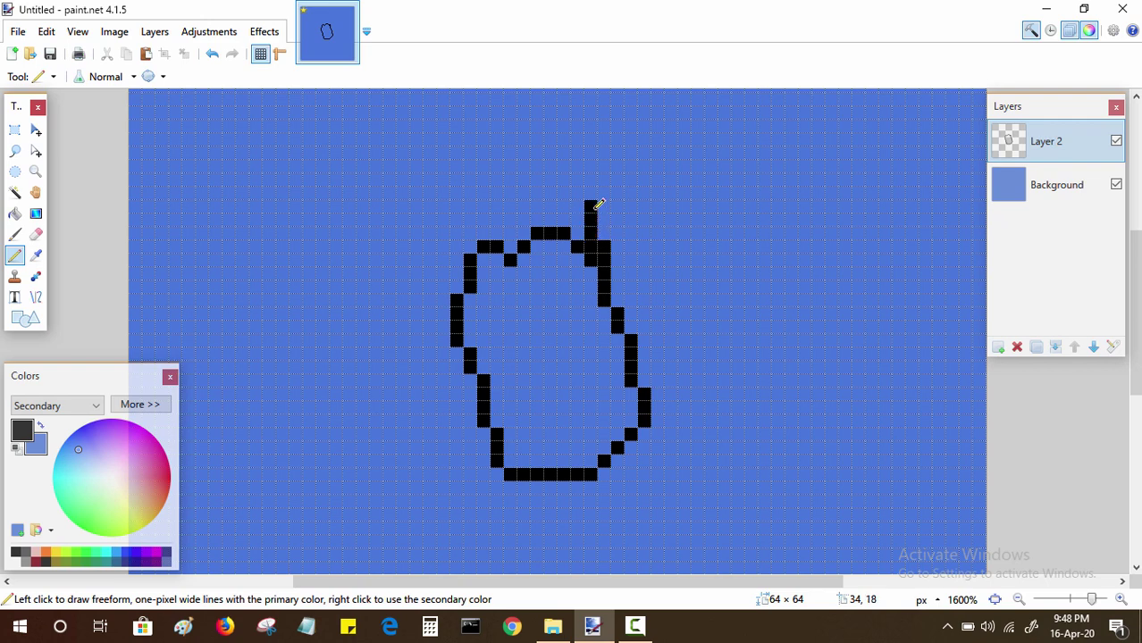
Draw a rounded black hump from the outline's lower-right corner, curving down and back around to a short bottom edge
mouse_move(625, 401)
left_mouse_down()
mouse_move(623, 419)
mouse_move(734, 265)
mouse_move(708, 316)
mouse_move(705, 281)
left_mouse_up()
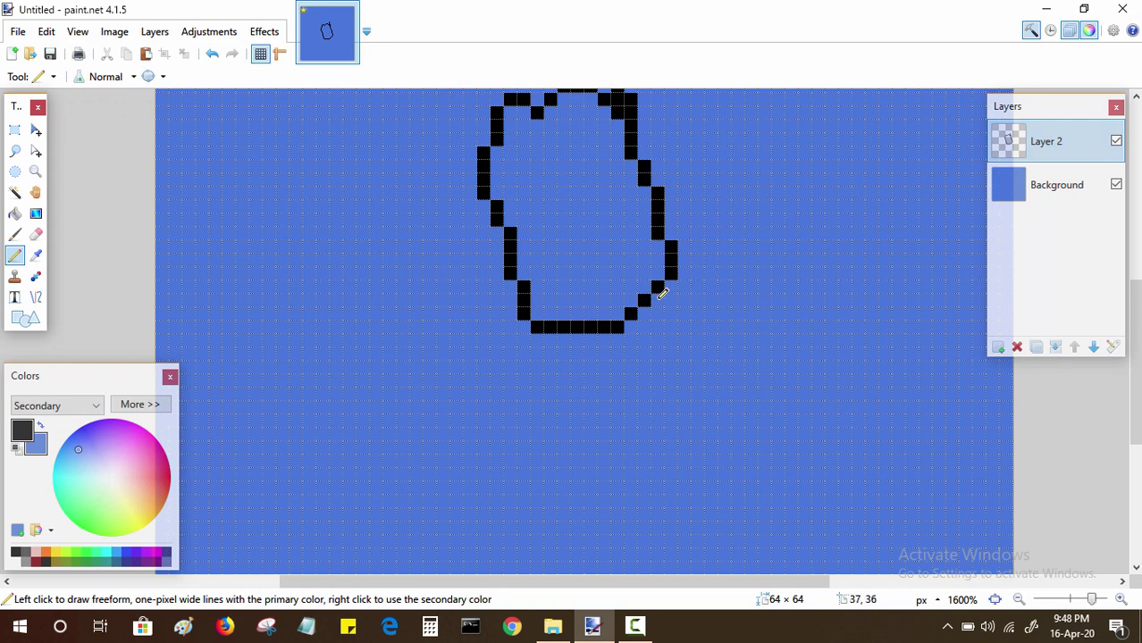
left_click_drag(662, 294, 685, 295)
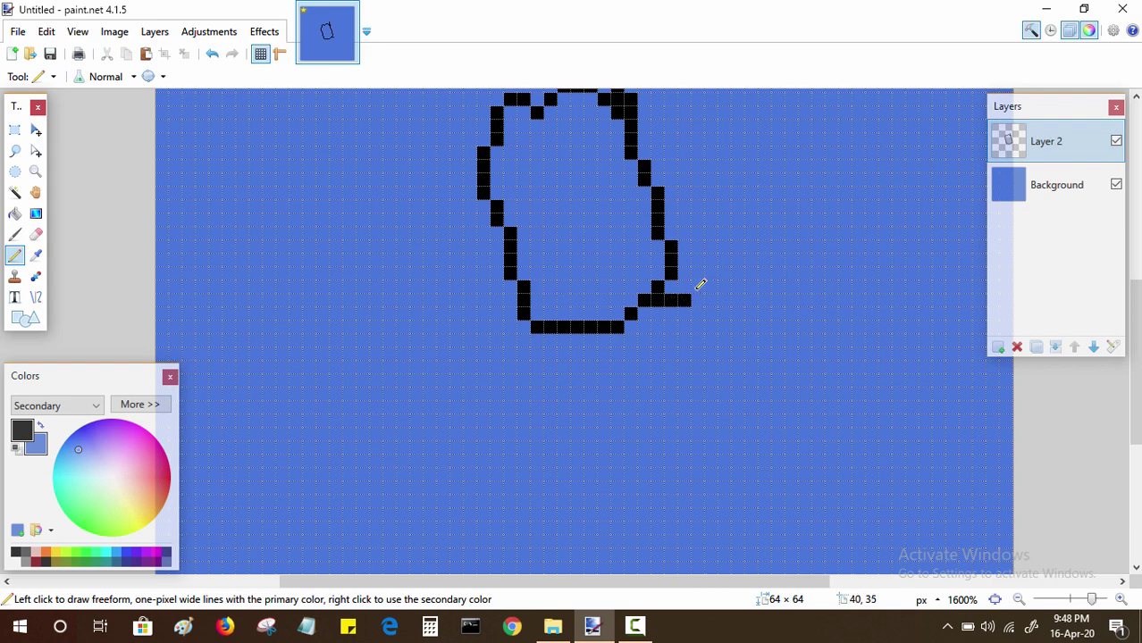
left_click_drag(700, 284, 740, 284)
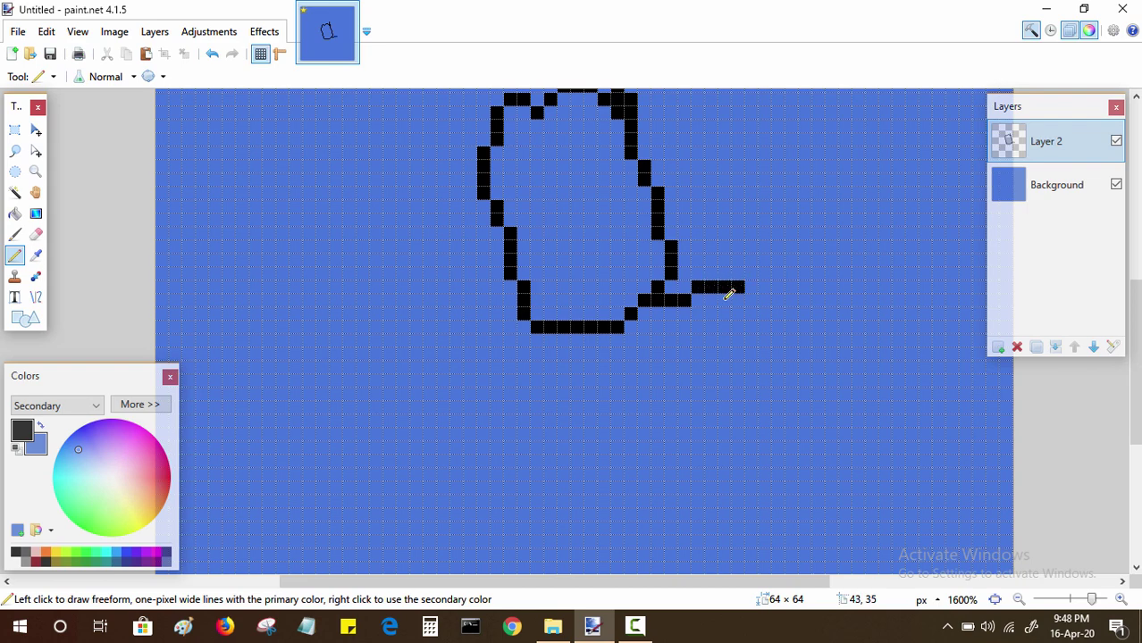
left_click(752, 300)
left_click_drag(770, 312, 769, 374)
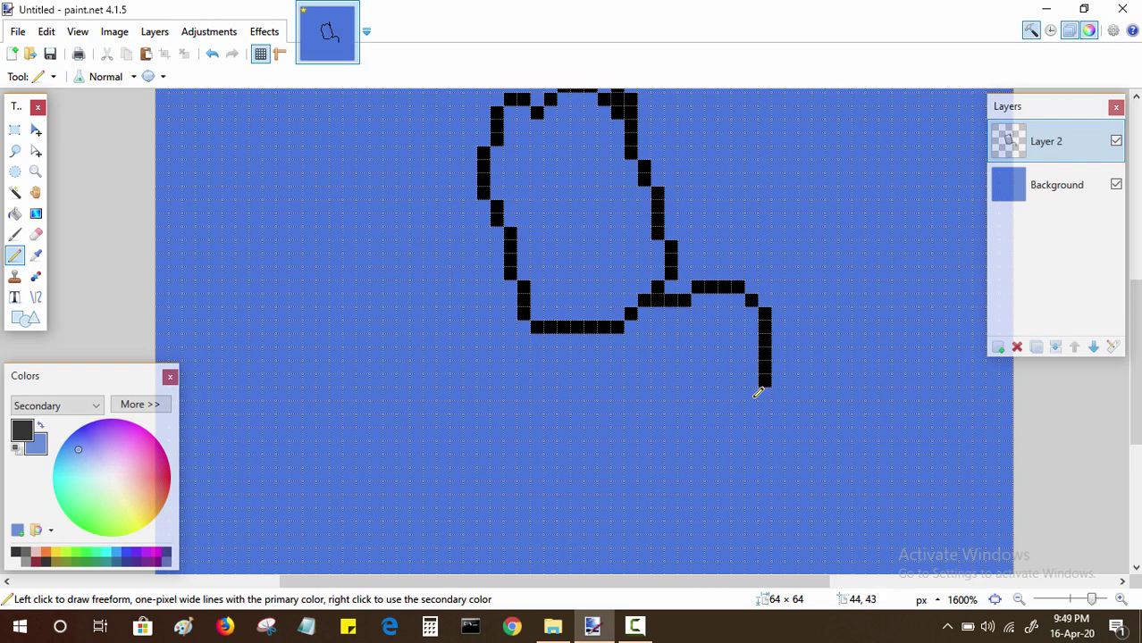
mouse_move(758, 393)
left_mouse_down()
mouse_move(738, 417)
mouse_move(709, 418)
mouse_move(684, 408)
mouse_move(687, 392)
left_mouse_up()
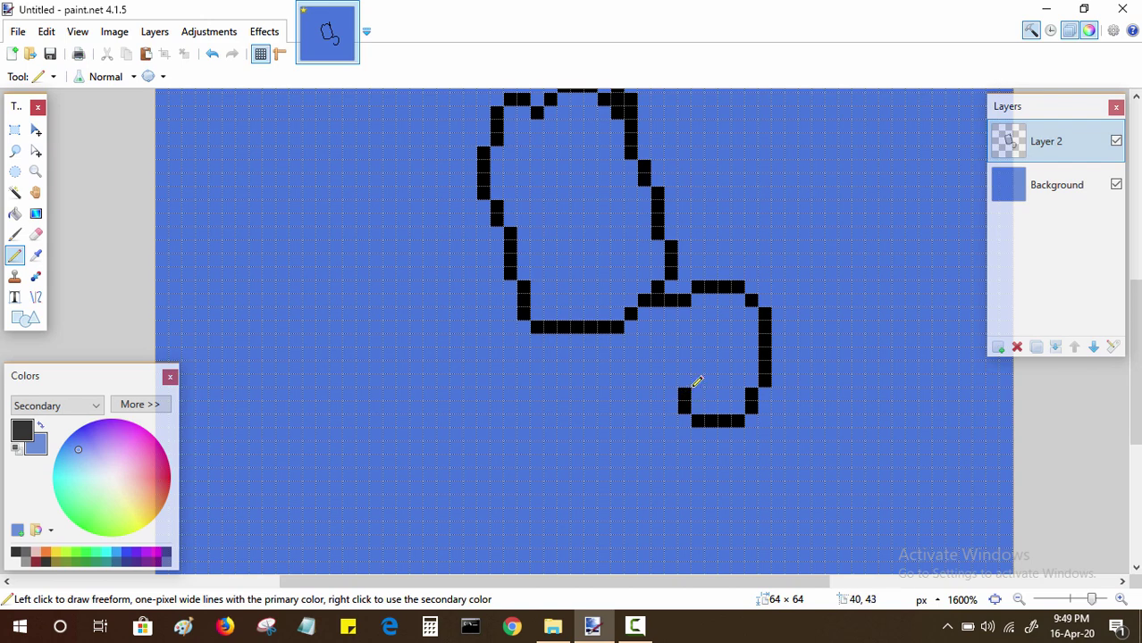
Add a short curved leg line inside the hump and extend its base leftward, ending in a short upward line
mouse_move(697, 379)
left_mouse_down()
mouse_move(716, 379)
mouse_move(711, 334)
mouse_move(715, 347)
left_mouse_up()
right_click(700, 339)
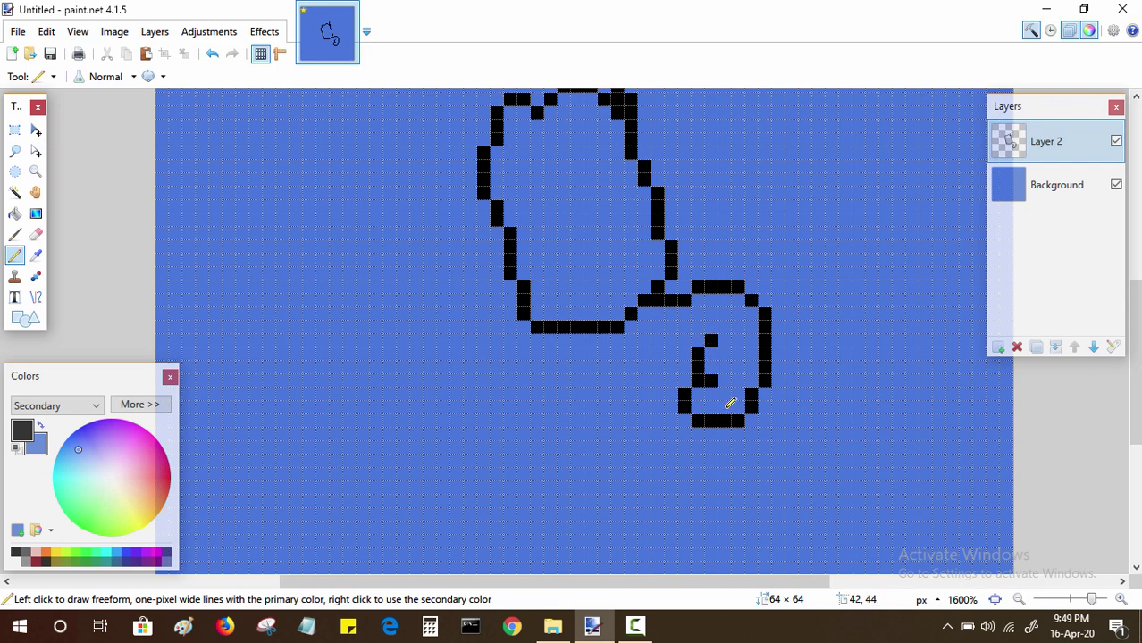
left_click(673, 408)
left_click(663, 408)
left_click(656, 406)
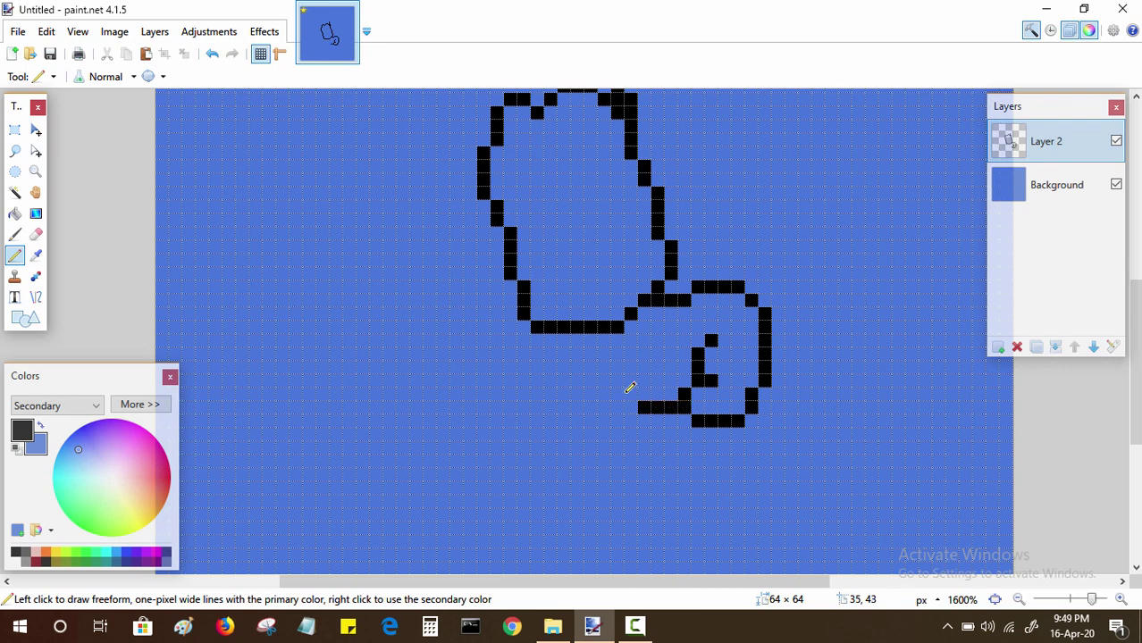
left_click(631, 394)
left_click(631, 381)
Outline the front foot with a flat bottom edge and a stepped upper edge rising back to the body's lower-right corner
left_click(631, 421)
left_click_drag(616, 421, 542, 424)
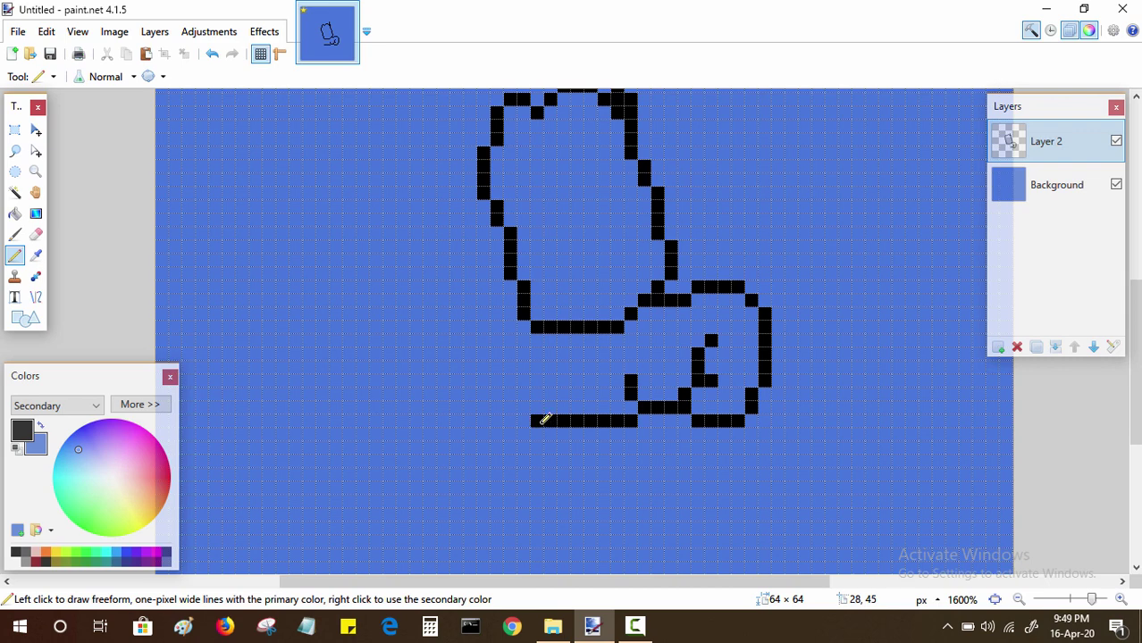
left_click(523, 407)
left_click_drag(536, 391, 556, 393)
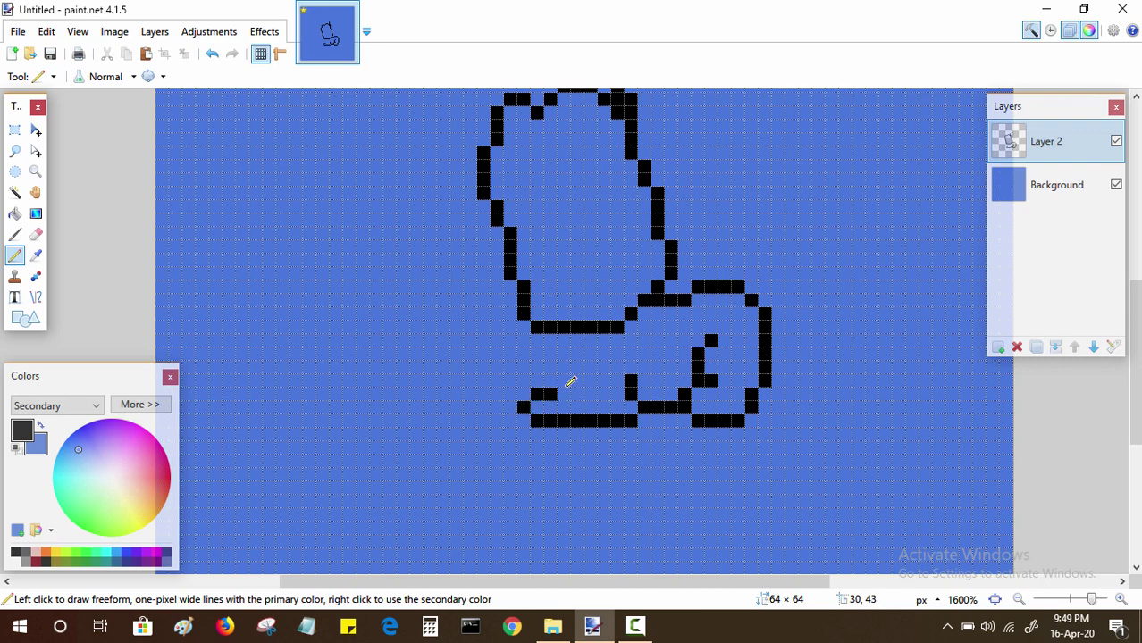
left_click(565, 382)
left_click(577, 355)
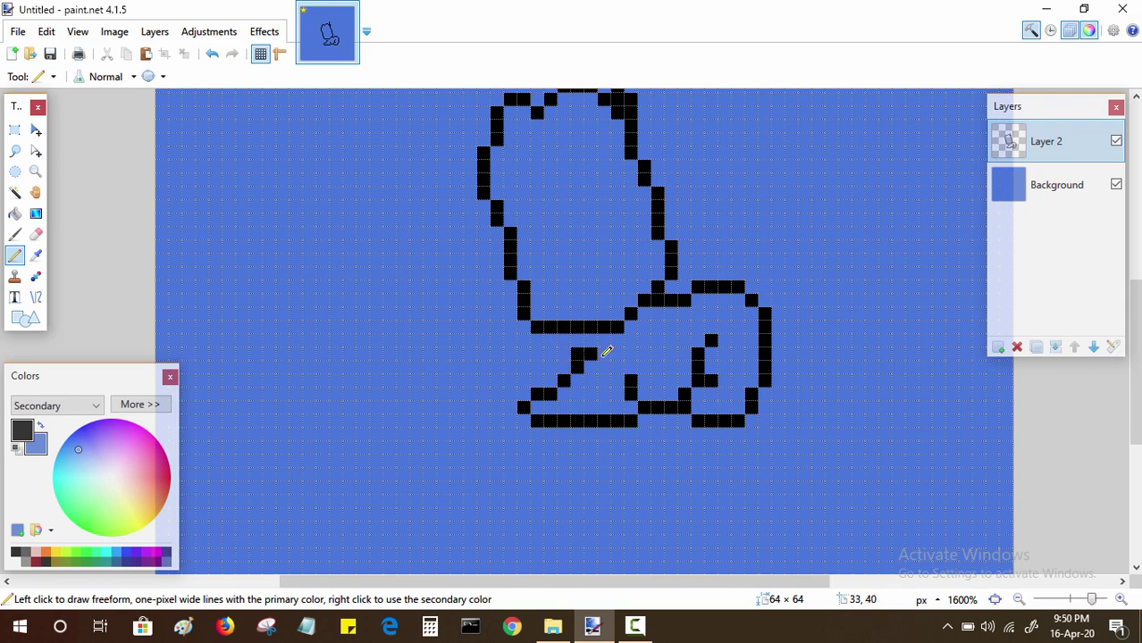
left_click(606, 353)
left_click(618, 355)
left_click(644, 325)
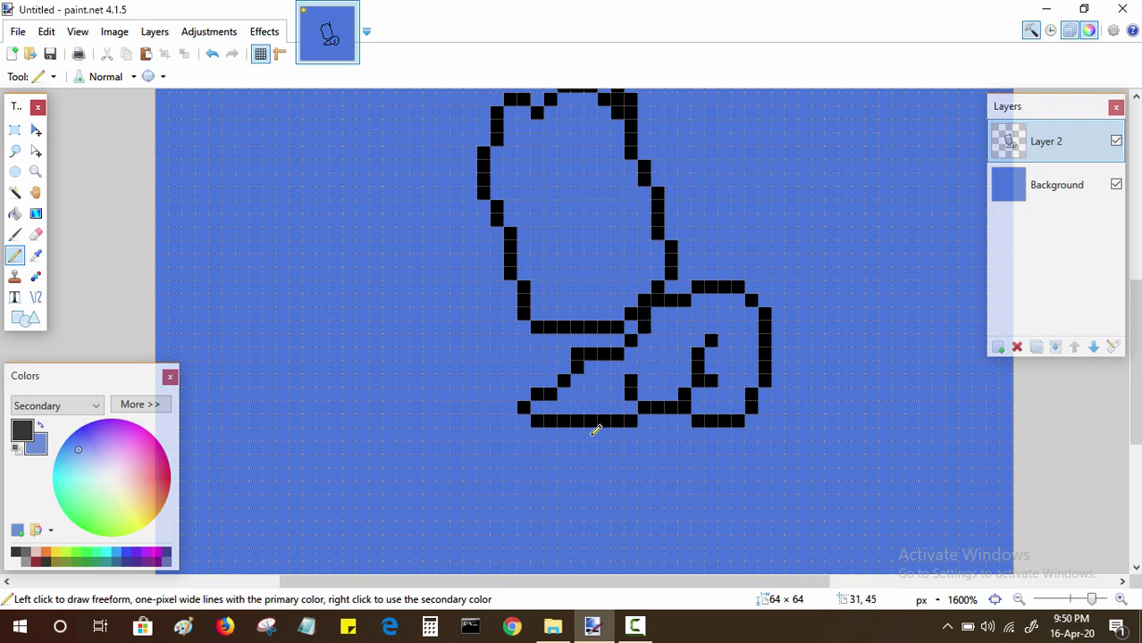
Draw a second foot behind the front one and reshape its tip, erasing stray pixels with the background blue
left_click(564, 340)
mouse_move(554, 348)
left_mouse_down()
mouse_move(554, 362)
mouse_move(510, 364)
mouse_move(496, 383)
left_mouse_up()
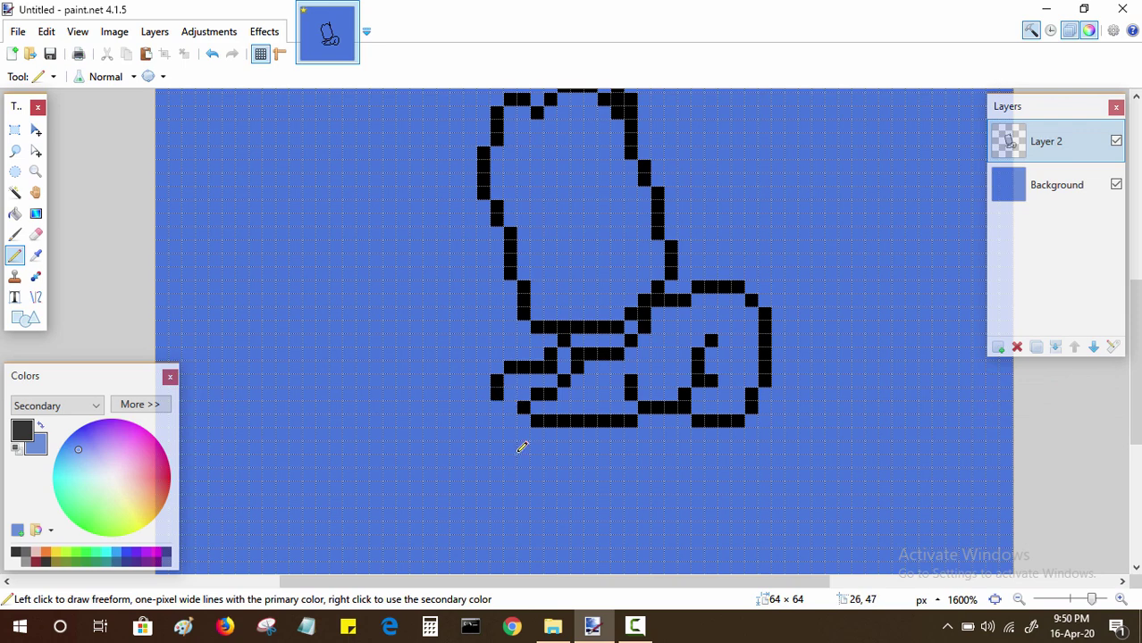
right_click(496, 379)
right_click(495, 393)
left_click_drag(511, 379, 511, 394)
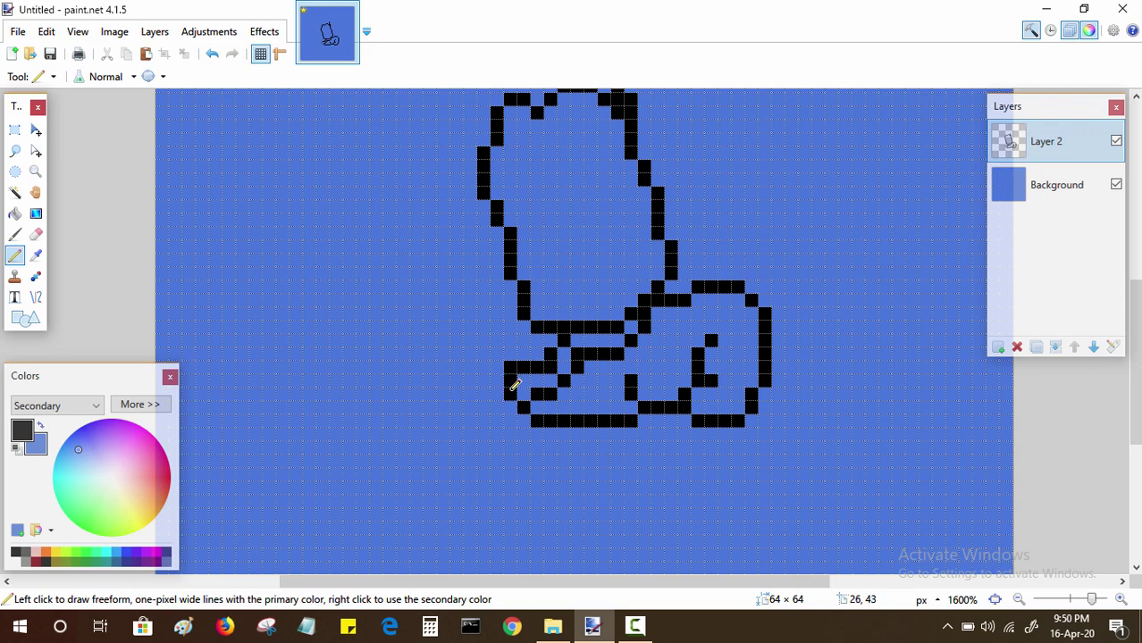
right_click(511, 367)
Draw a short upright tail with a tapered, bent tip rising from the hump's upper-right corner
mouse_move(610, 362)
left_mouse_down()
mouse_move(609, 389)
mouse_move(567, 439)
left_mouse_up()
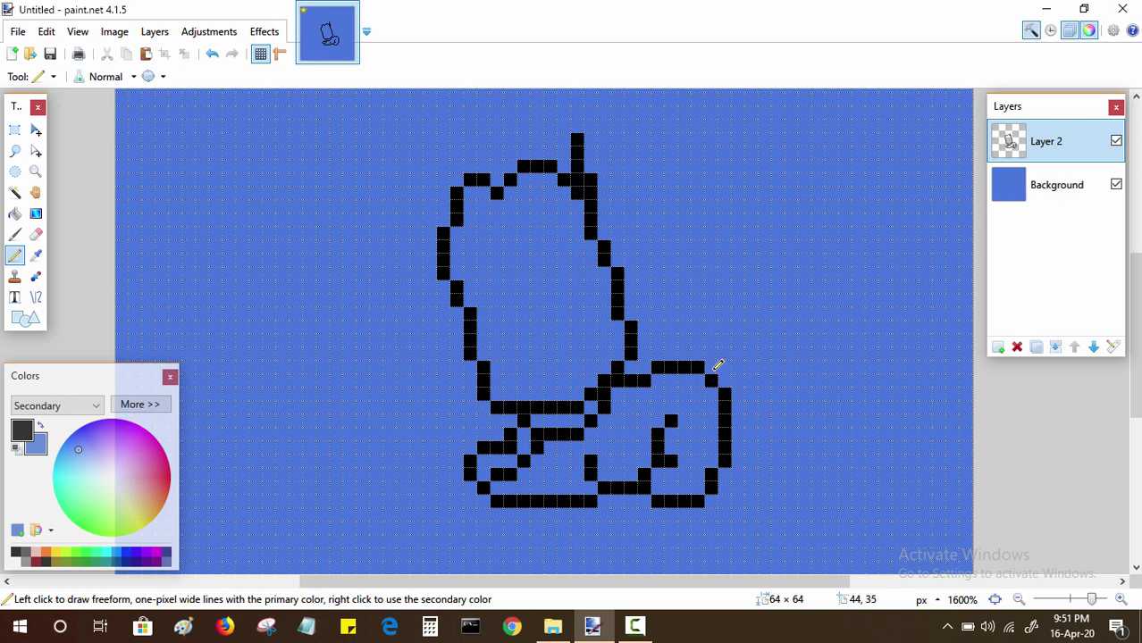
mouse_move(718, 364)
left_mouse_down()
mouse_move(701, 338)
mouse_move(717, 301)
left_mouse_up()
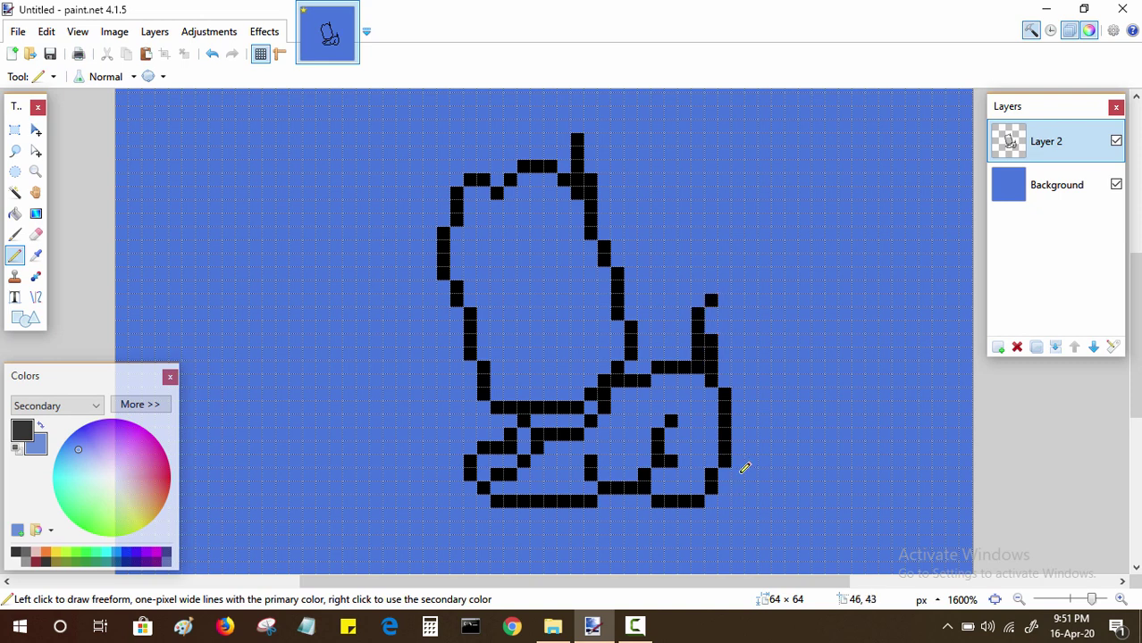
Draw a solid black ear extending rightward from the stem atop the tall body, with a raised block at its base
scroll(715, 440, "up", 3)
scroll(715, 441, "left", 2)
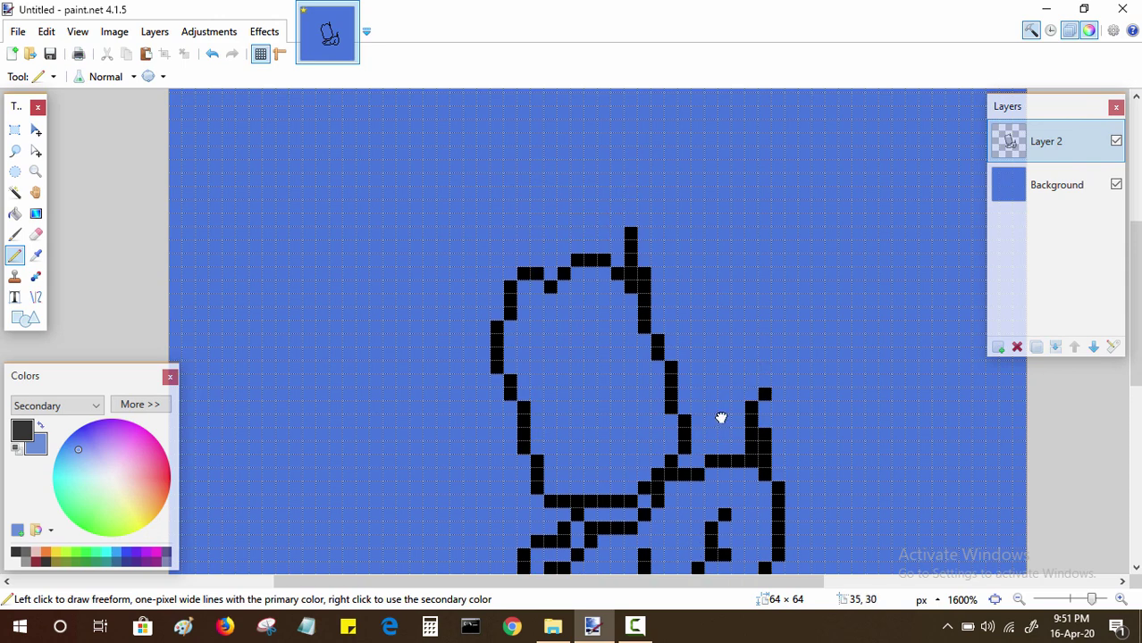
scroll(718, 459, "left", 4)
scroll(718, 459, "up", 1)
scroll(756, 454, "right", 2)
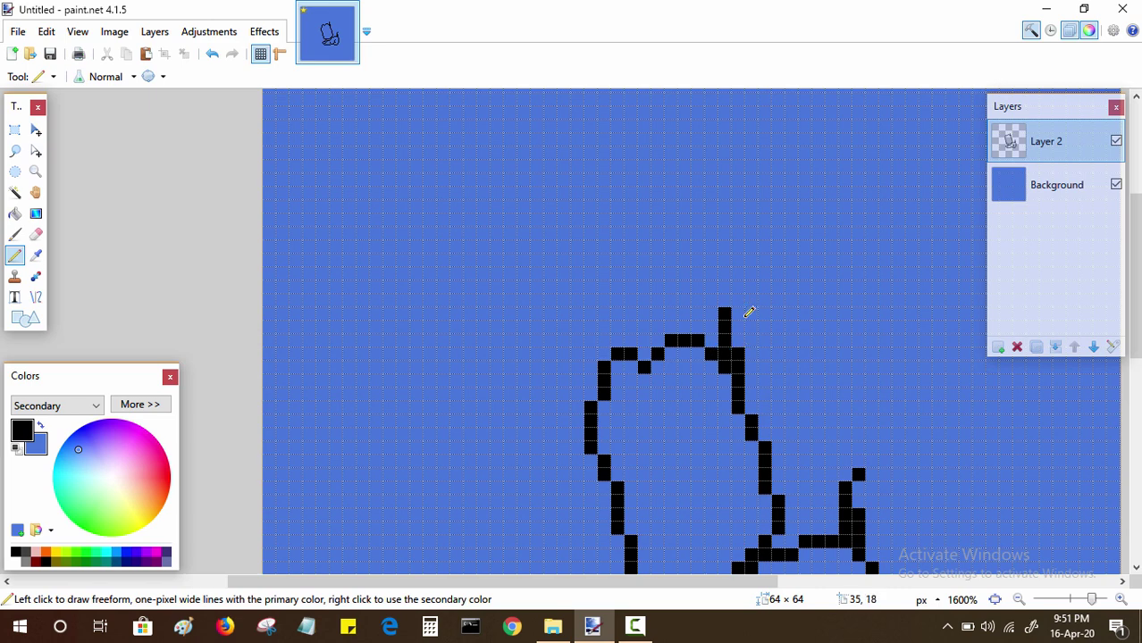
mouse_move(752, 313)
left_mouse_down()
mouse_move(734, 311)
mouse_move(793, 322)
mouse_move(758, 327)
left_mouse_up()
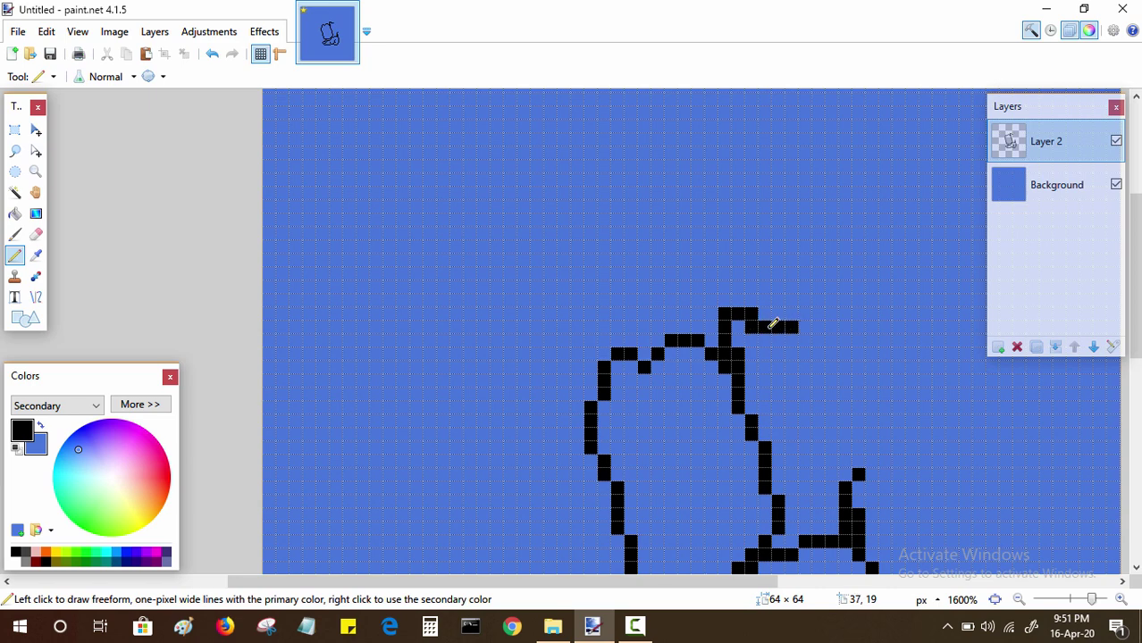
left_click(804, 311)
left_click(791, 300)
left_click_drag(750, 301, 798, 311)
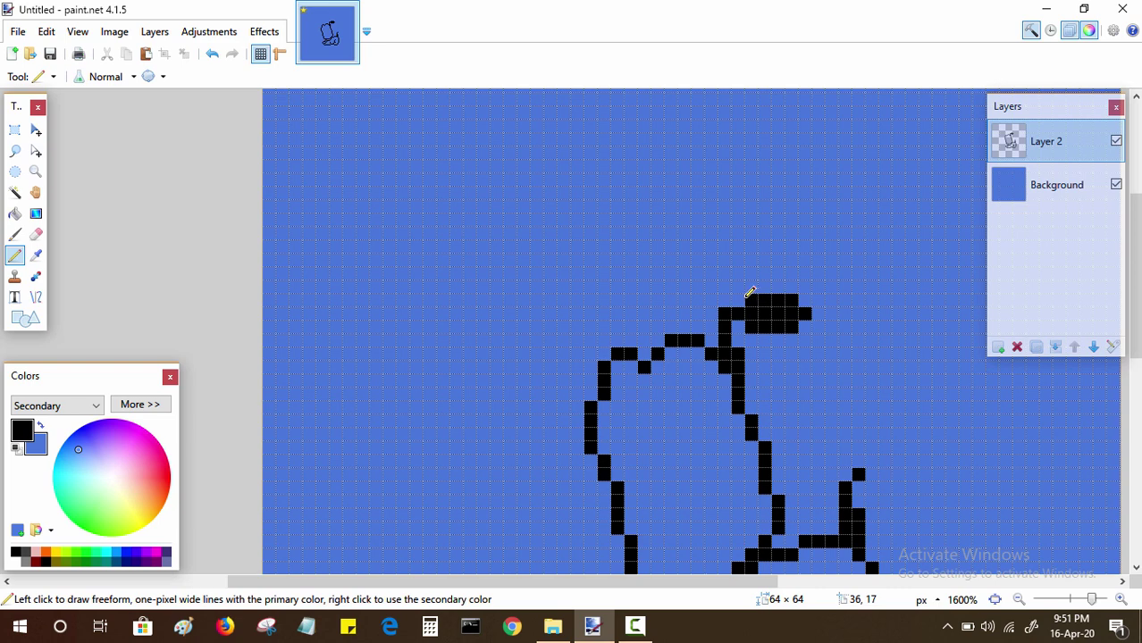
left_click_drag(747, 296, 737, 284)
mouse_move(732, 287)
left_mouse_down()
mouse_move(730, 302)
mouse_move(712, 304)
mouse_move(712, 286)
mouse_move(726, 300)
left_mouse_up()
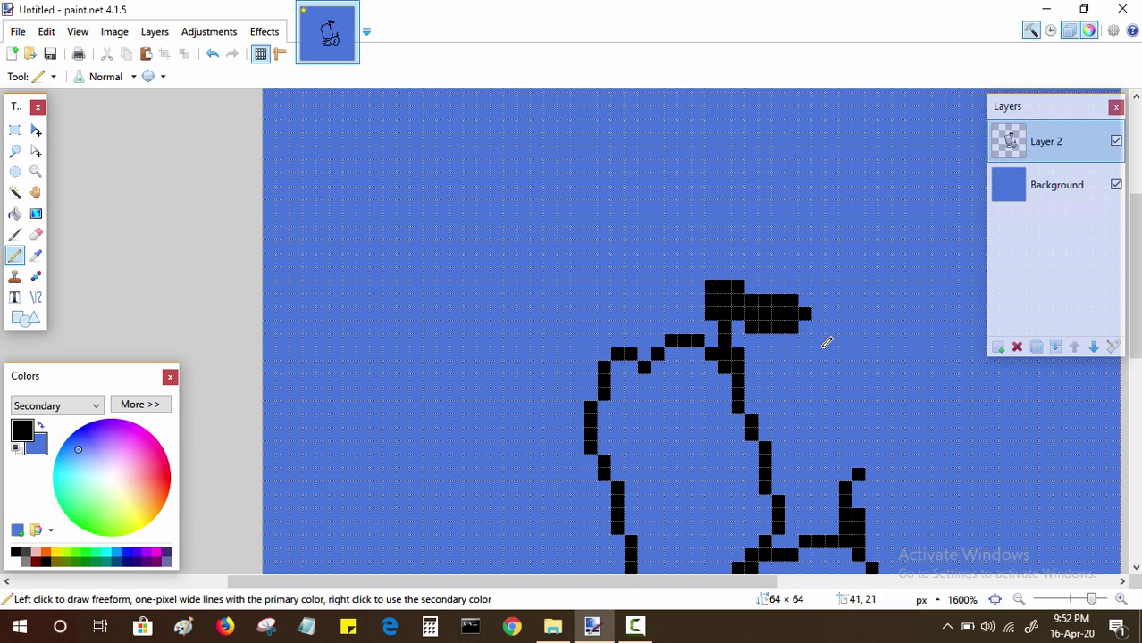
Draw a stepped black line down along the tall body's left edge and join it to the back foot
mouse_move(777, 403)
left_mouse_down()
mouse_move(798, 400)
mouse_move(792, 272)
mouse_move(809, 233)
mouse_move(816, 255)
mouse_move(819, 239)
mouse_move(805, 243)
left_mouse_up()
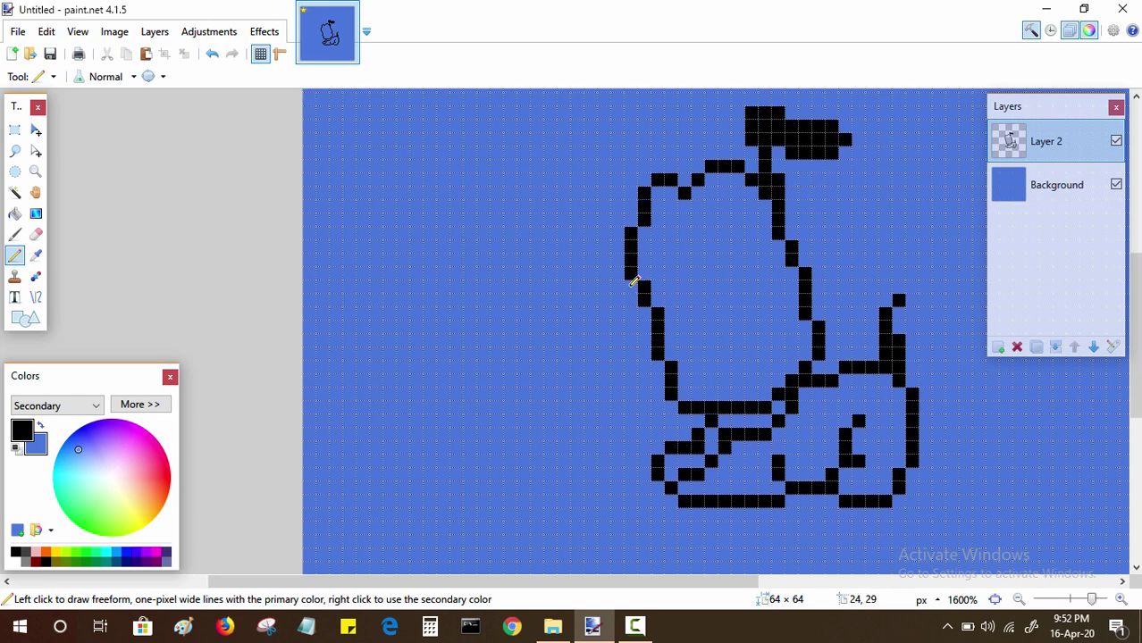
mouse_move(631, 282)
left_mouse_down()
mouse_move(630, 338)
mouse_move(645, 378)
left_mouse_up()
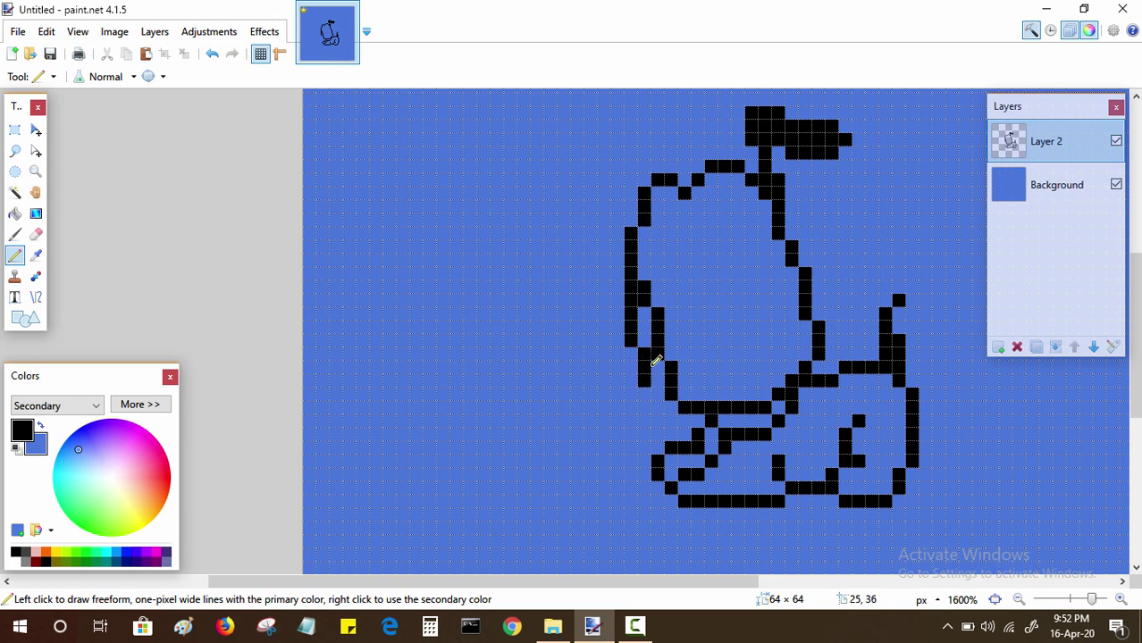
right_click(645, 351)
left_click(629, 351)
left_click(648, 397)
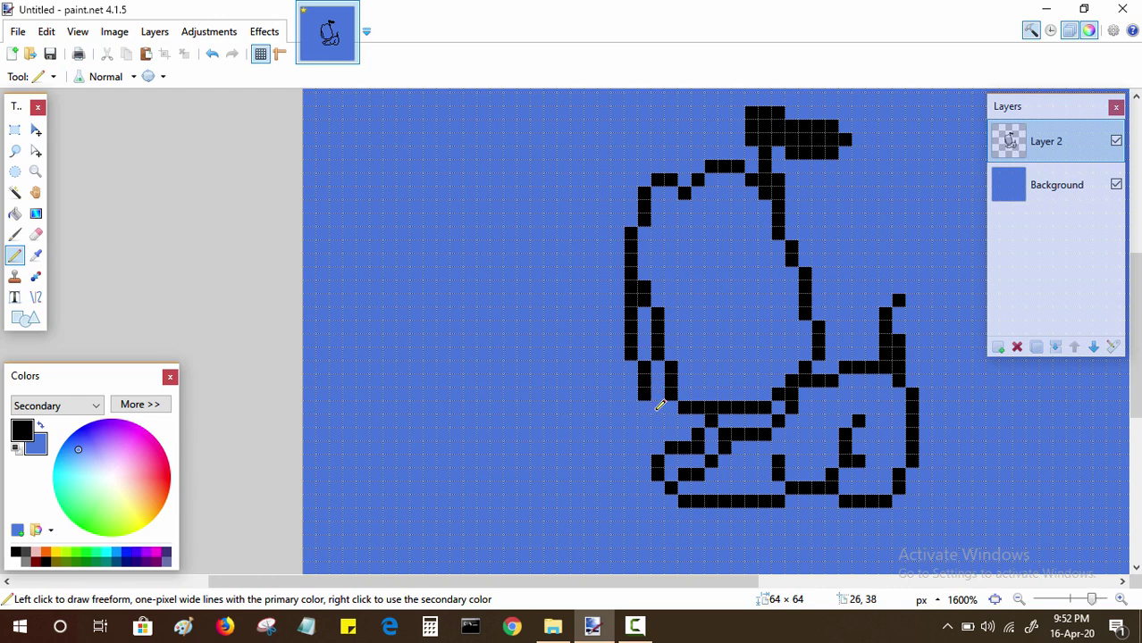
left_click(660, 409)
left_click(672, 420)
left_click(653, 421)
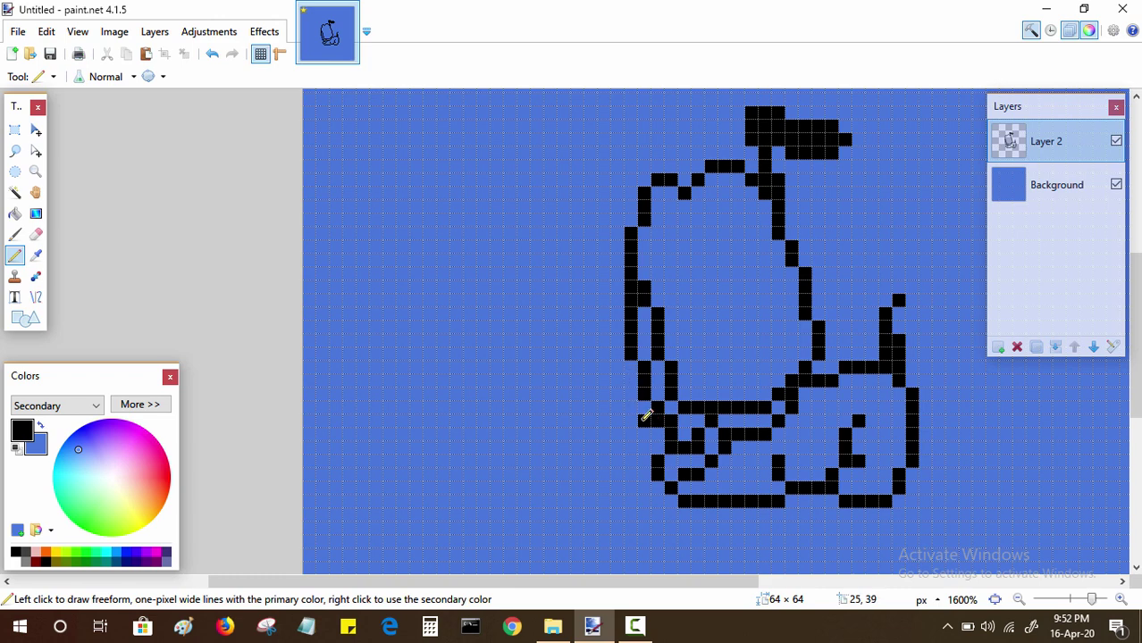
Extend the new line's base leftward and curve it up into a vertical outer edge
left_click(658, 419)
left_click(631, 420)
left_click(617, 420)
left_click(591, 393)
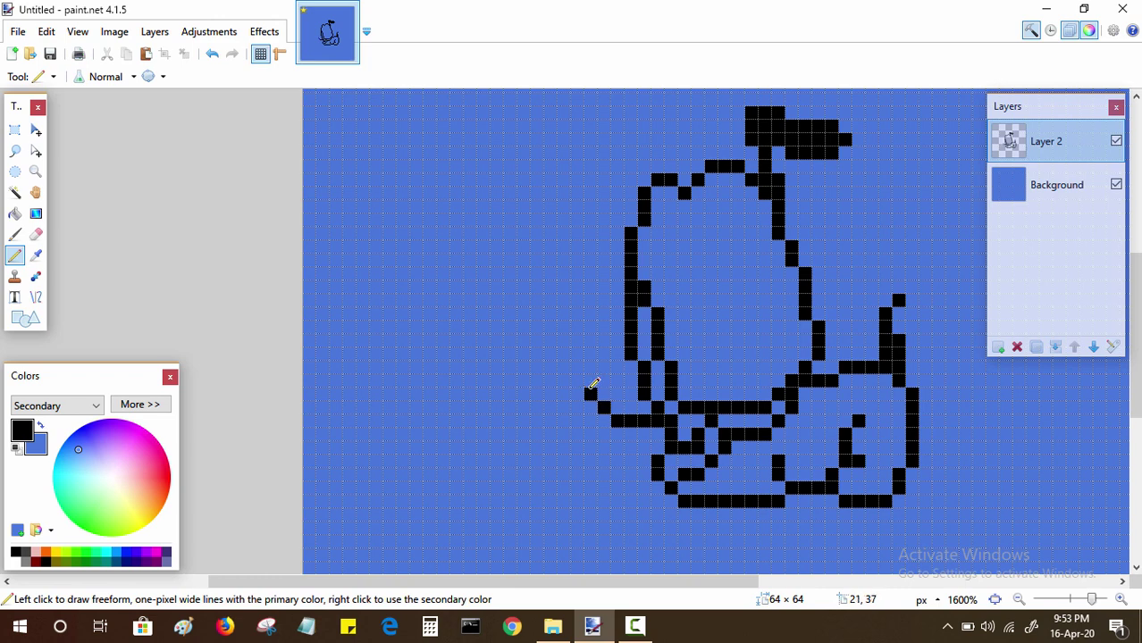
left_click_drag(592, 389, 592, 332)
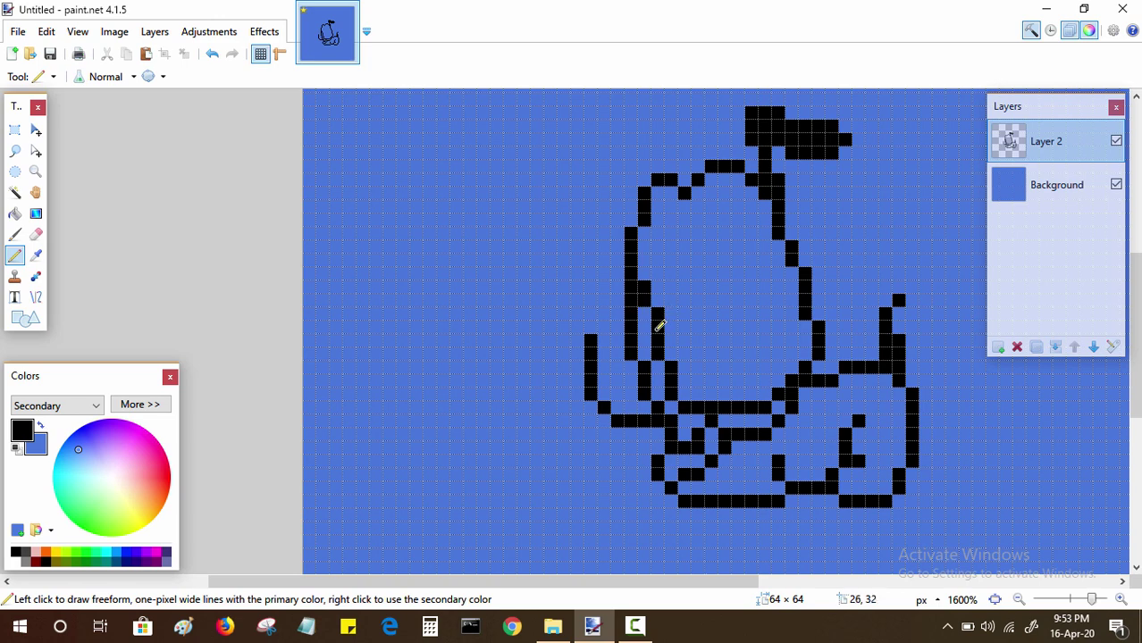
Adjust the steps of the lines along the body's left side and draw a closer outer edge down to the base
left_click(670, 354)
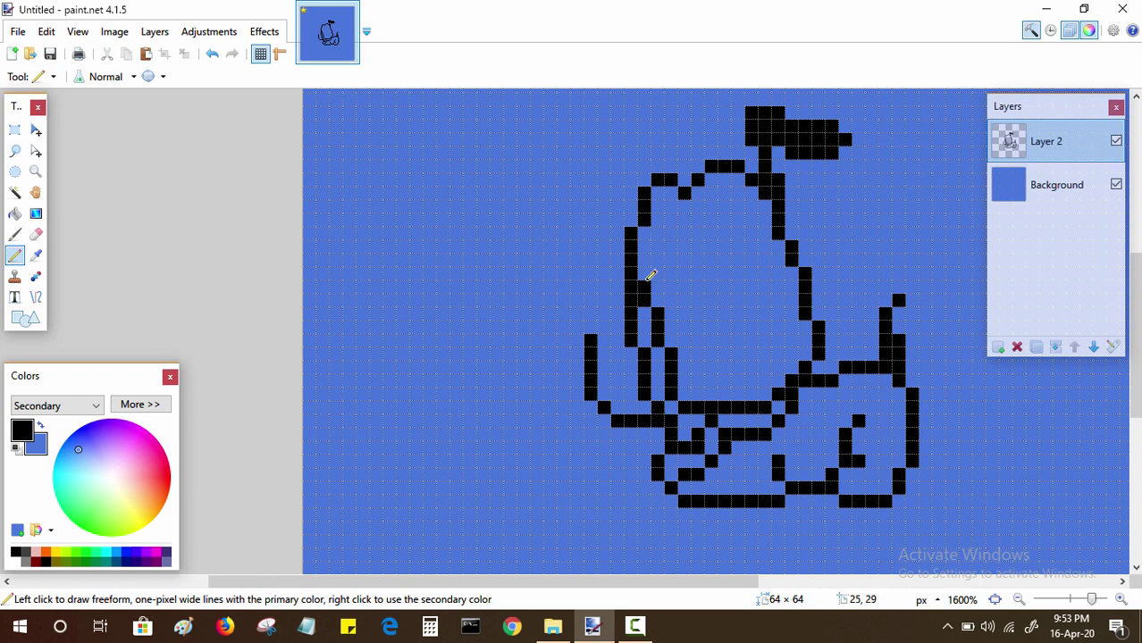
left_click(620, 318)
key("ctrl+z")
left_click(624, 334)
left_click(623, 352)
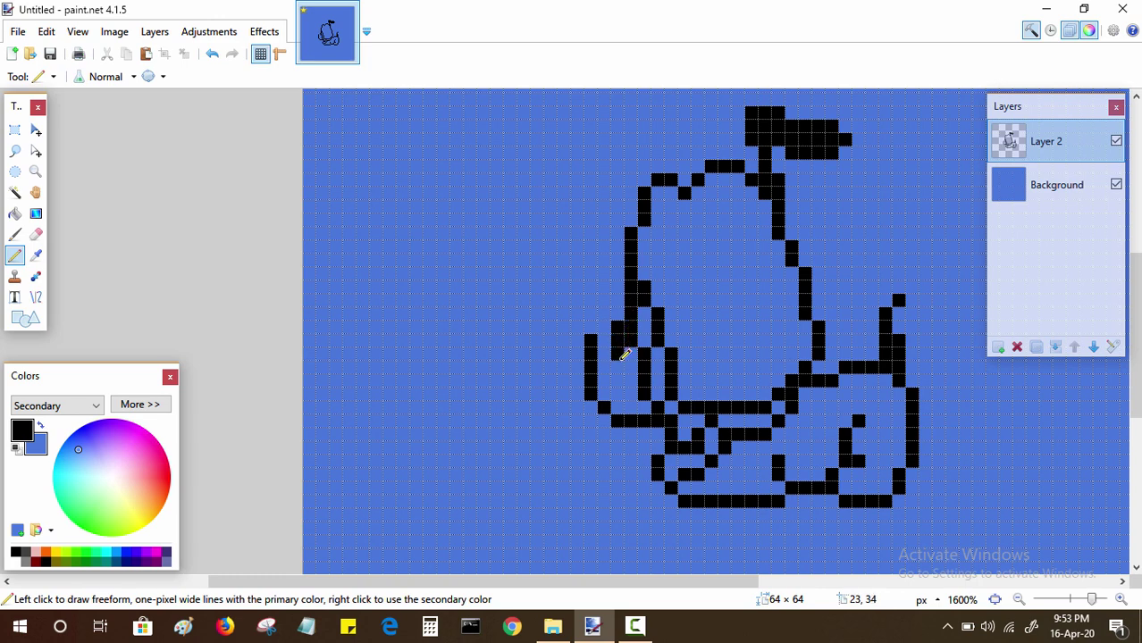
left_click_drag(624, 354, 623, 409)
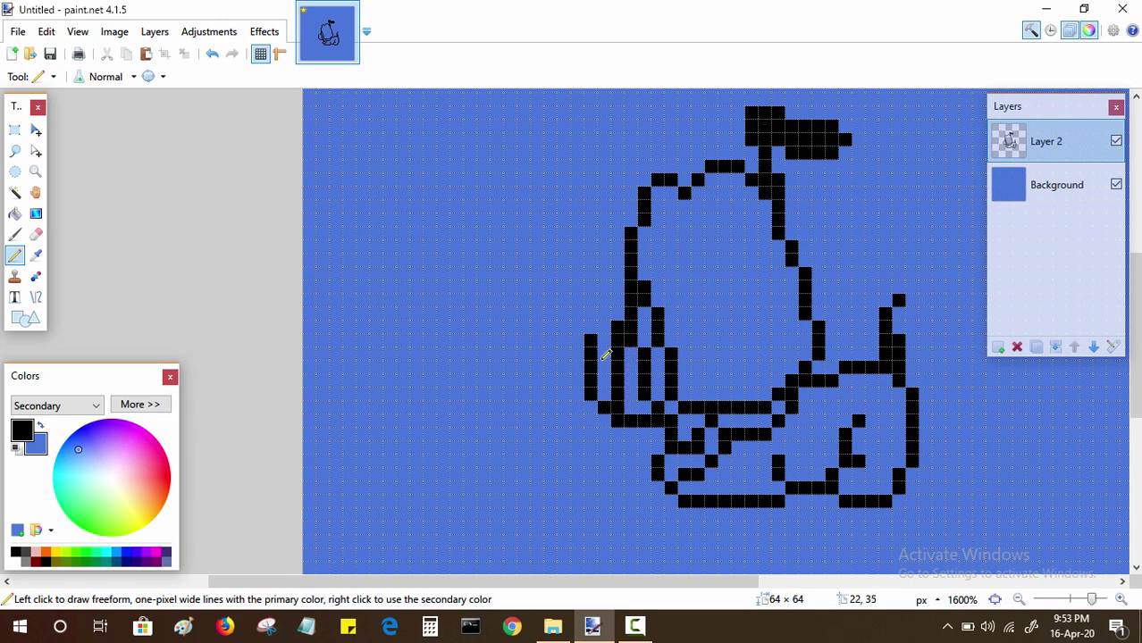
Erase the farther outer edge and fill the narrow hanging shape solid black, down to a thicker base
mouse_move(598, 335)
left_mouse_down()
mouse_move(590, 400)
mouse_move(606, 396)
mouse_move(606, 412)
mouse_move(669, 420)
left_mouse_up()
left_click(610, 410)
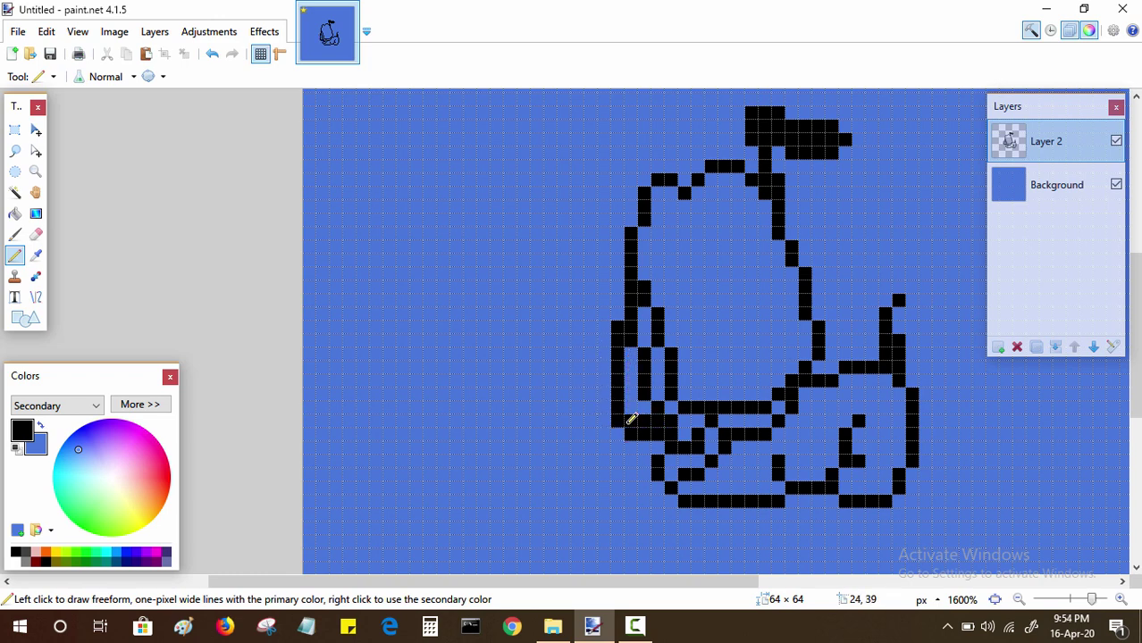
mouse_move(637, 351)
left_mouse_down()
mouse_move(636, 403)
mouse_move(652, 417)
left_mouse_up()
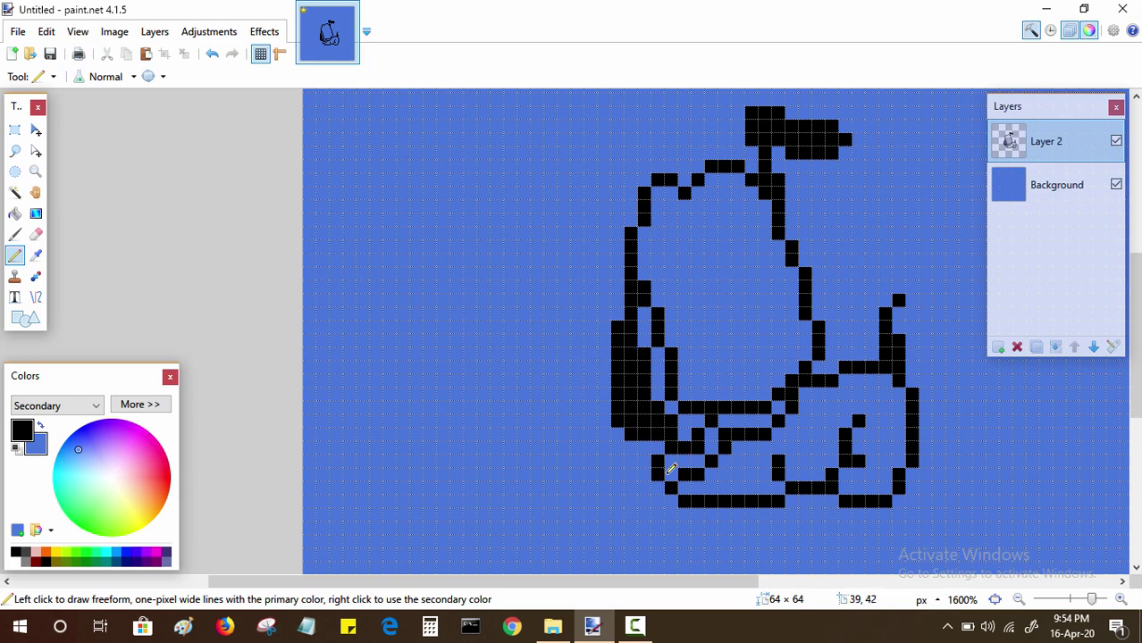
Reshape the hanging black shape's lower end so it steps diagonally into the back foot's tip
left_click_drag(743, 443, 702, 414)
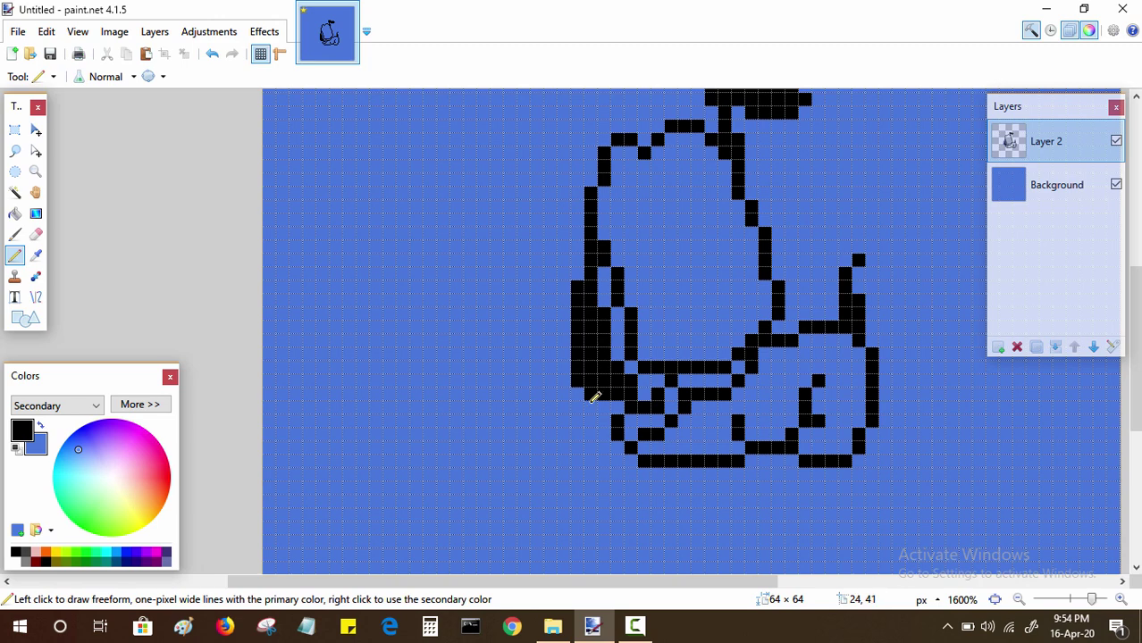
mouse_move(590, 398)
left_mouse_down()
mouse_move(639, 395)
mouse_move(617, 400)
left_mouse_up()
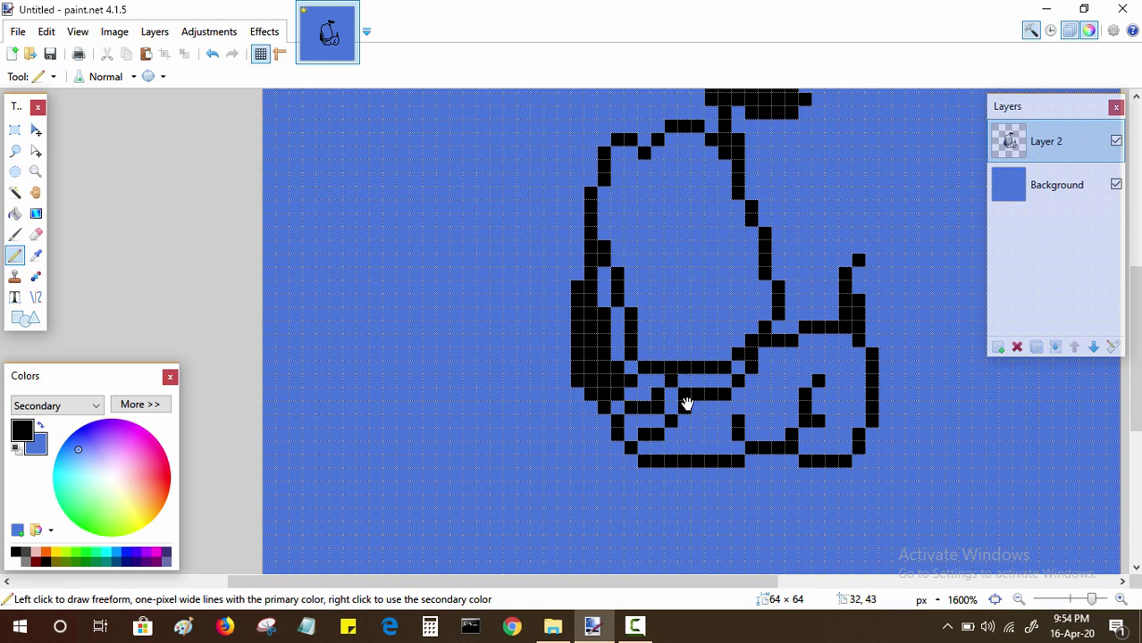
Select the inside of the tall body outline and fill it with solid yellow as the primary color
mouse_move(682, 400)
left_mouse_down()
mouse_move(660, 454)
mouse_move(658, 429)
mouse_move(607, 387)
left_mouse_up()
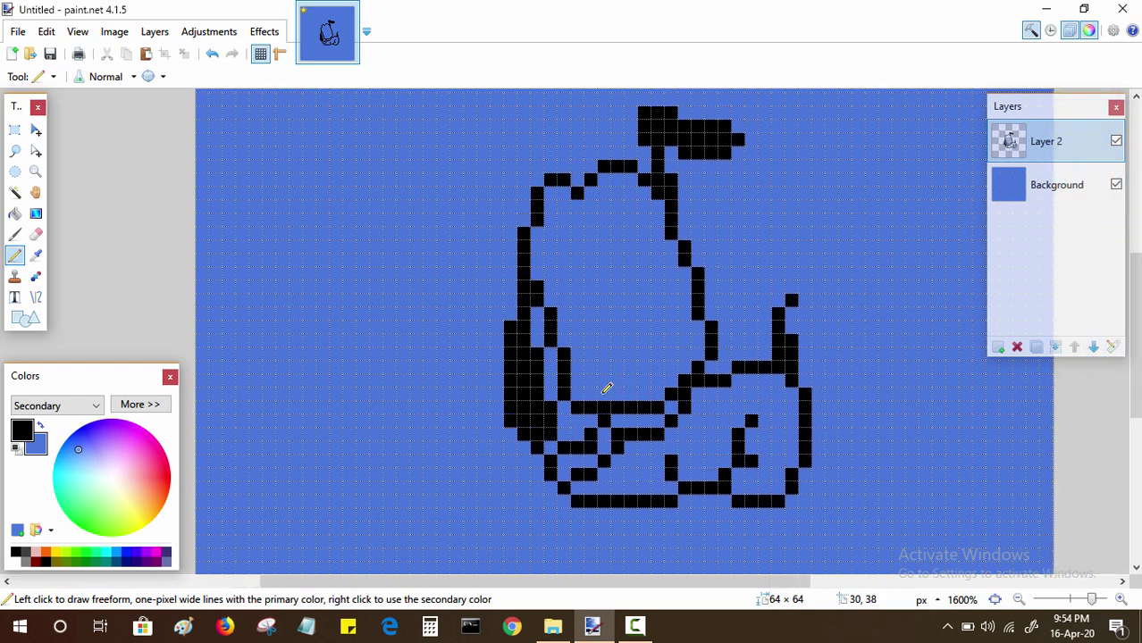
left_click(21, 195)
left_click(618, 341)
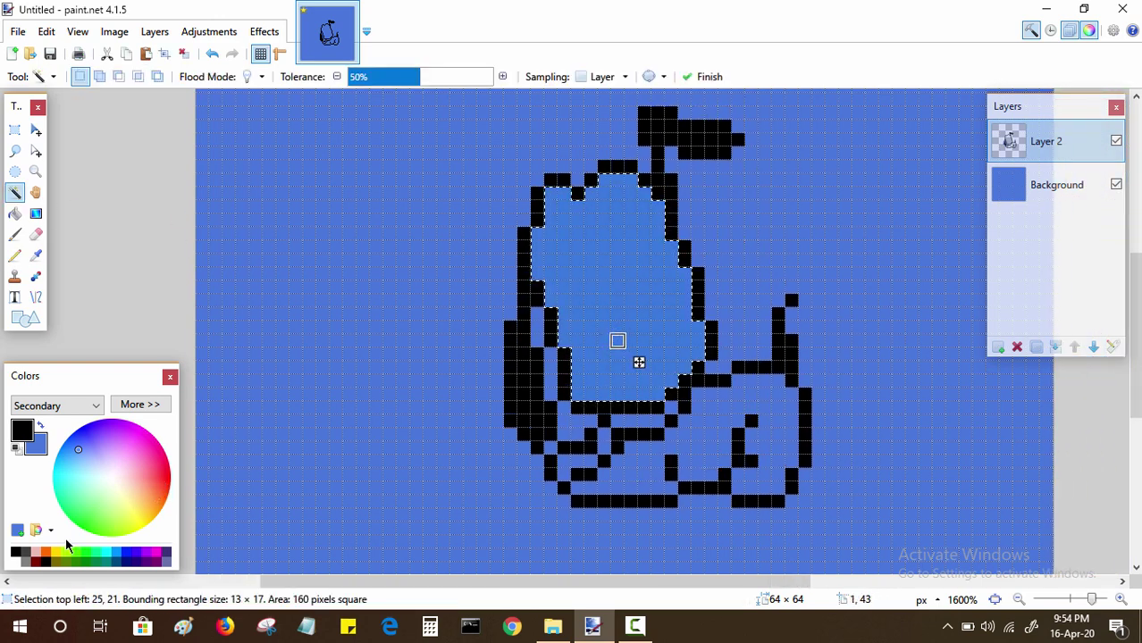
right_click(58, 551)
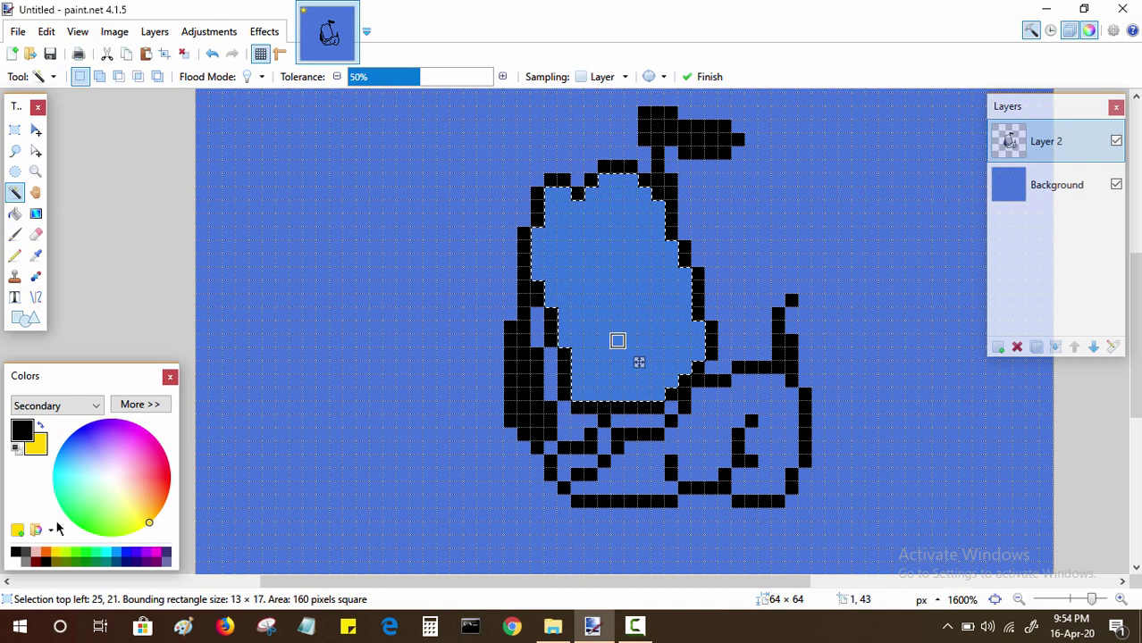
left_click(40, 425)
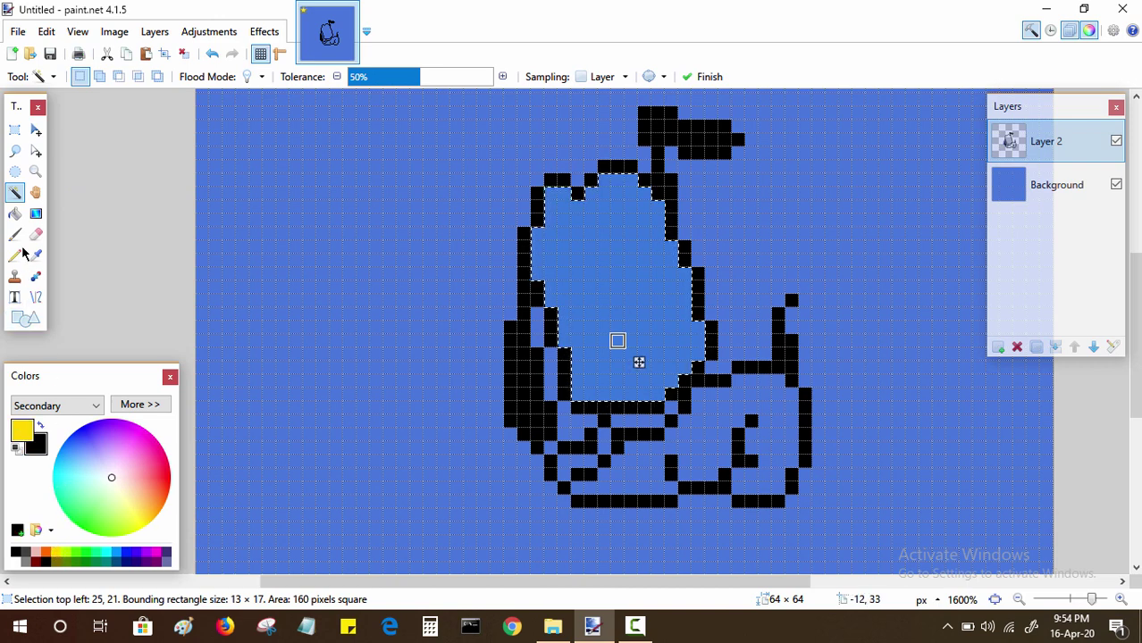
left_click(14, 213)
left_click(619, 304)
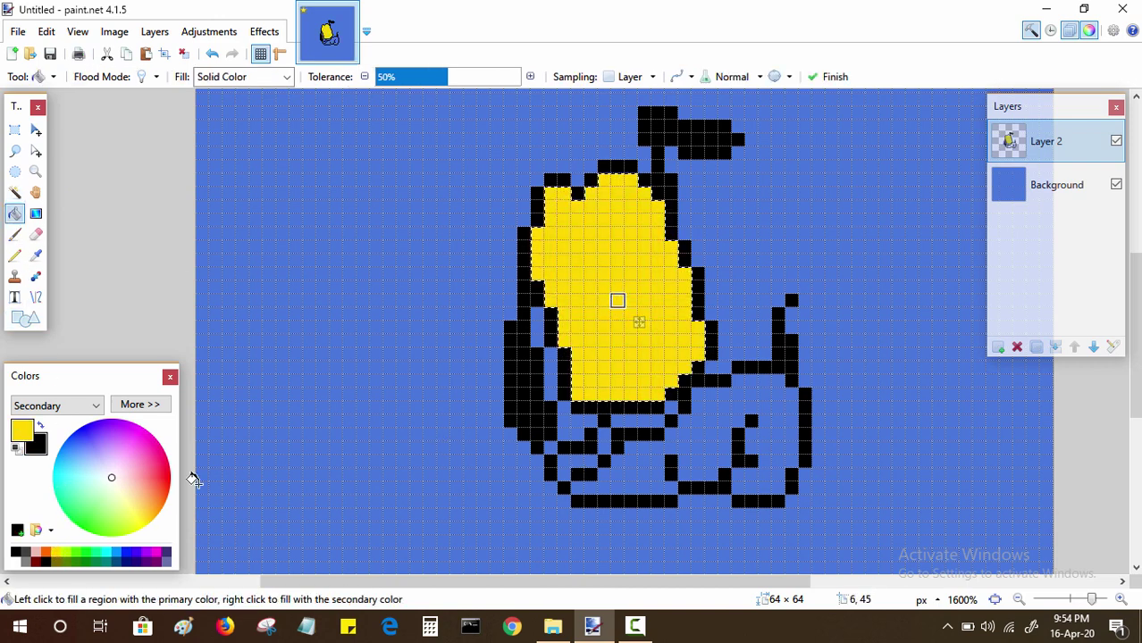
Select the connected interior of the hump and front foot and fill it with yellow
left_click(14, 192)
left_click(646, 473)
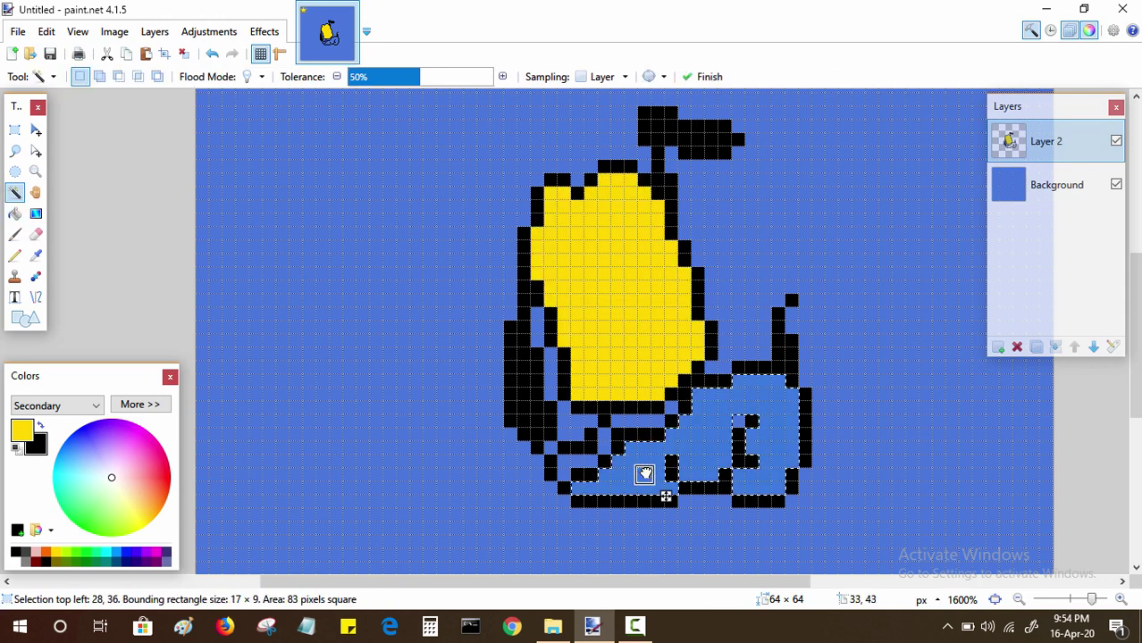
left_click(15, 213)
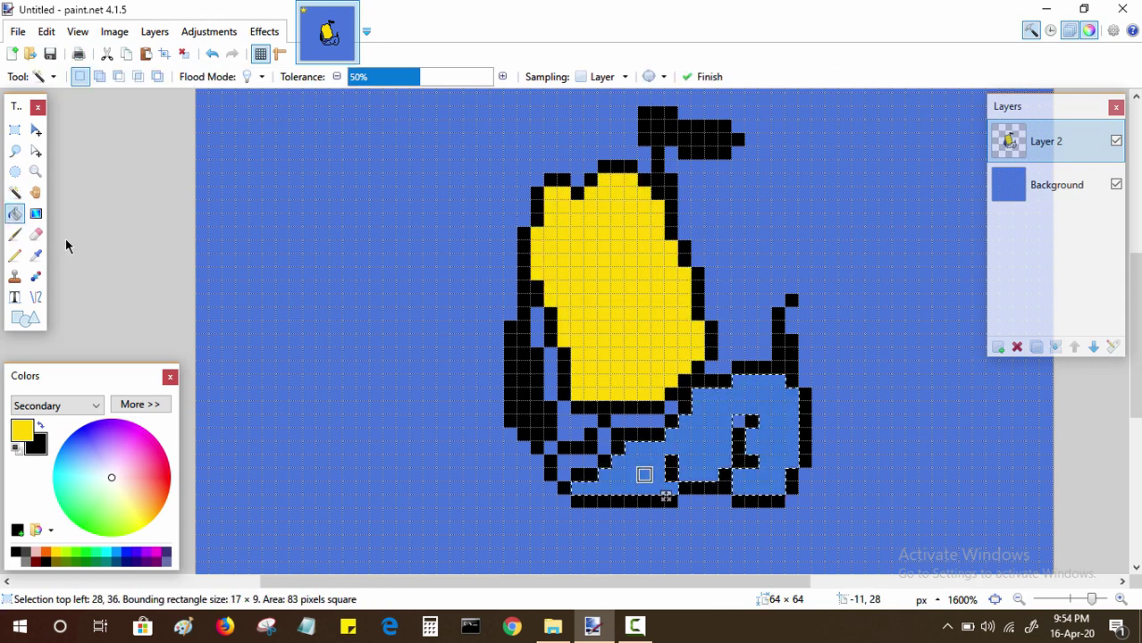
left_click(626, 458)
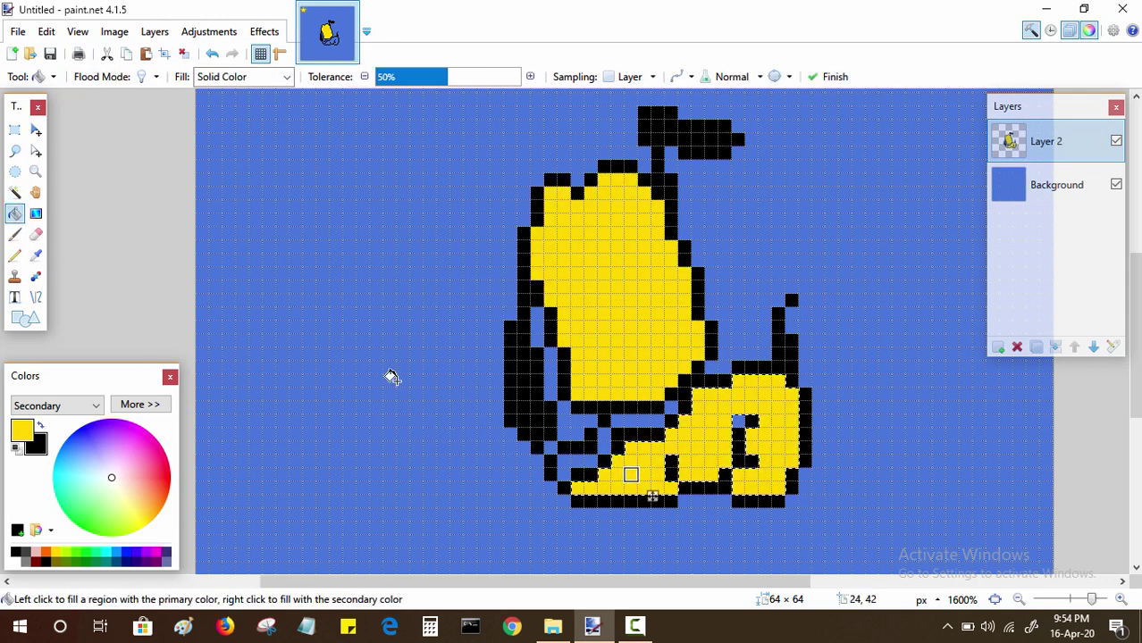
Select the small enclosed area at the tip of the back foot and fill it with yellow
left_click(14, 192)
left_click(578, 462)
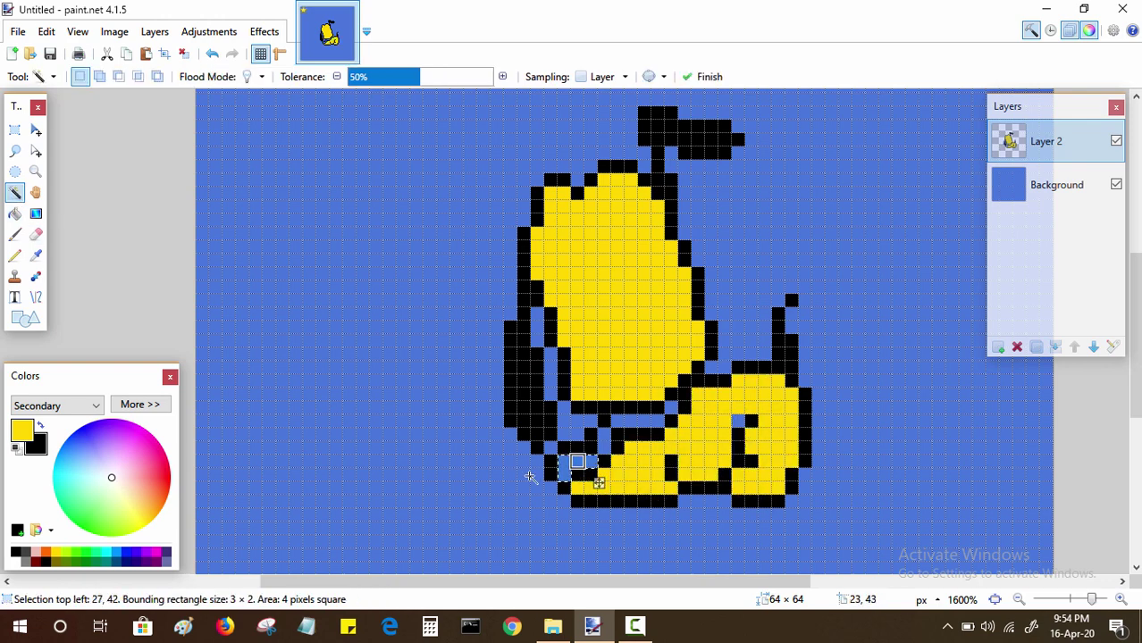
left_click(14, 212)
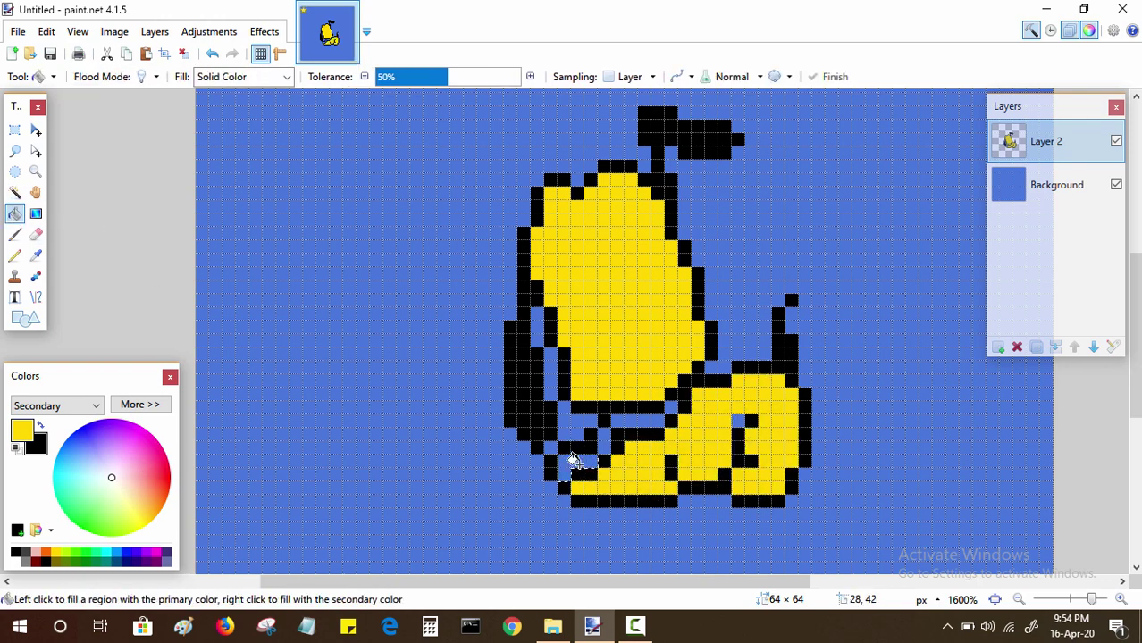
left_click(576, 462)
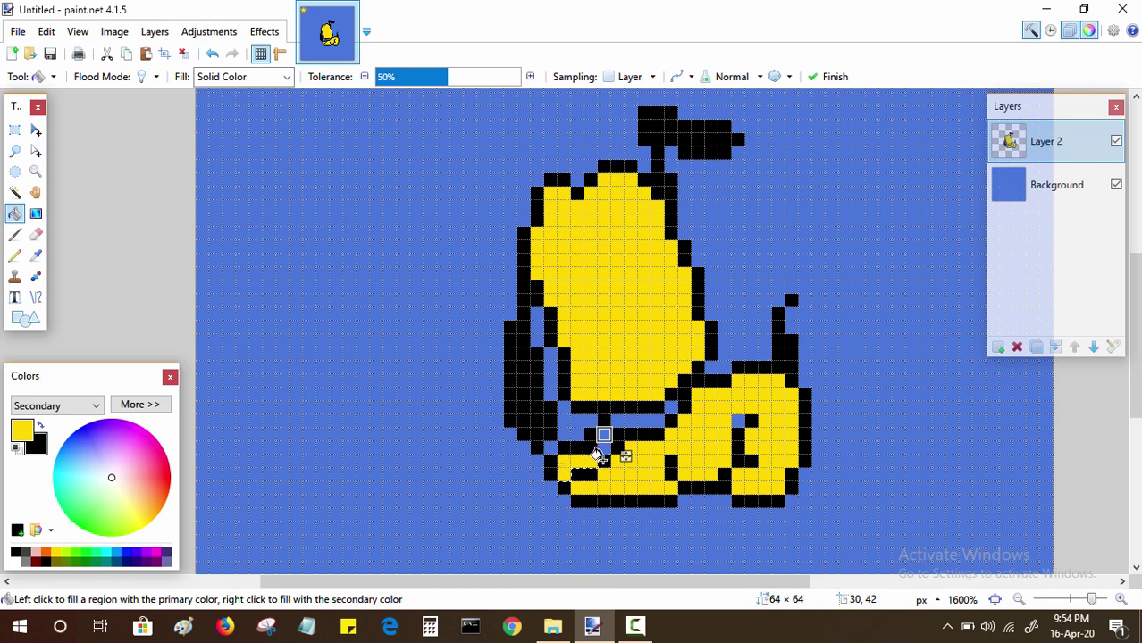
Select the two-pixel gap between the back foot and the front foot's upper edge and fill it with yellow
left_click_drag(604, 435, 604, 449)
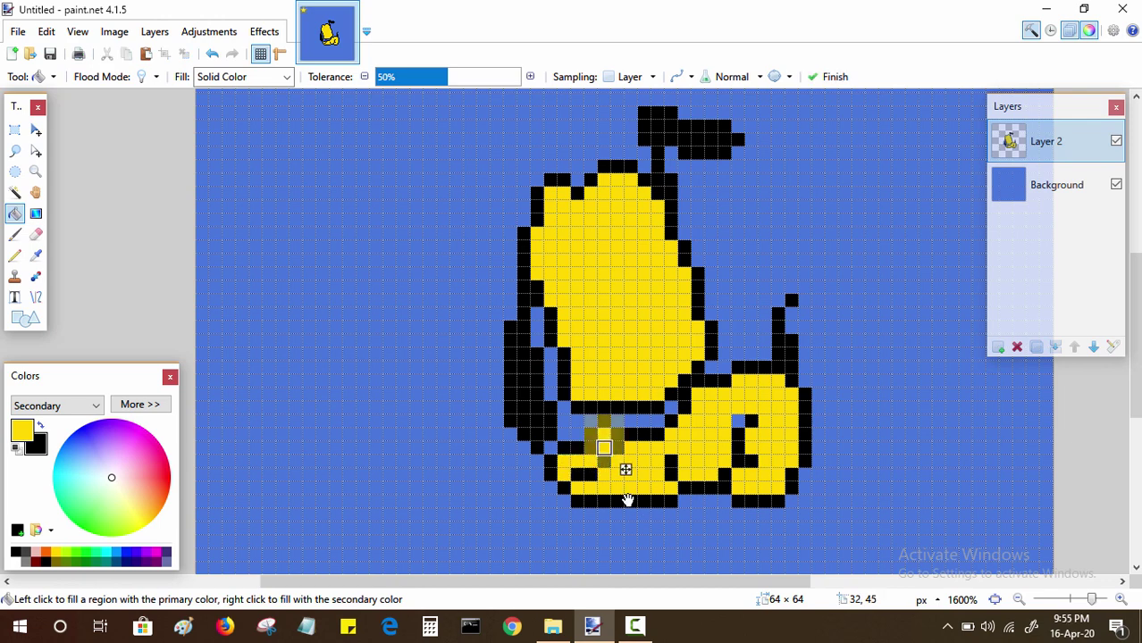
left_click(14, 192)
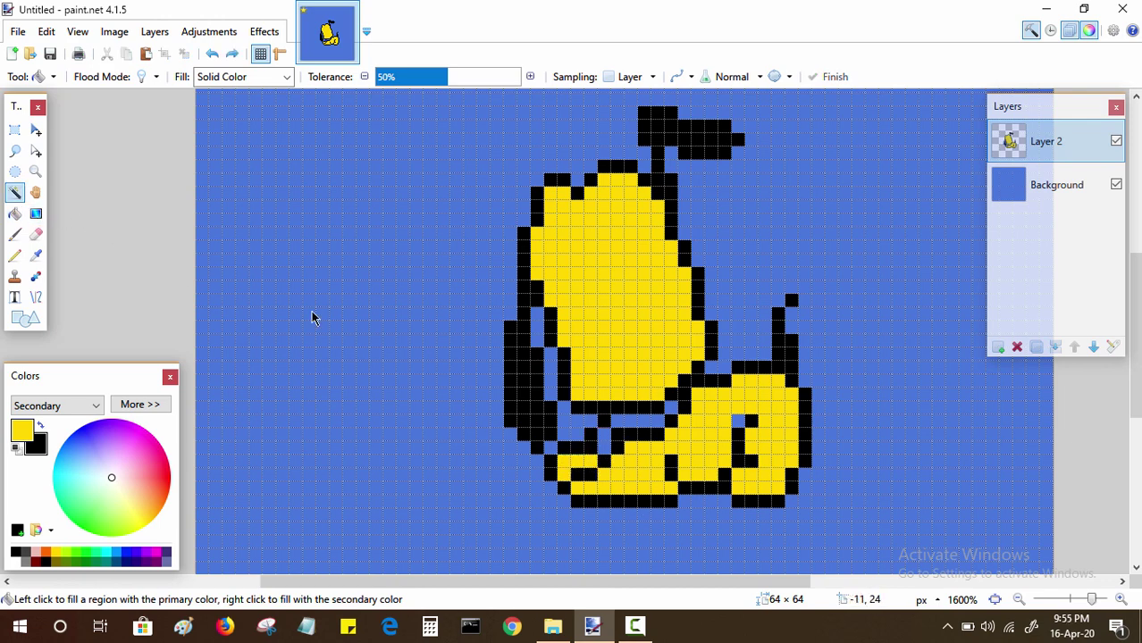
left_click(604, 442)
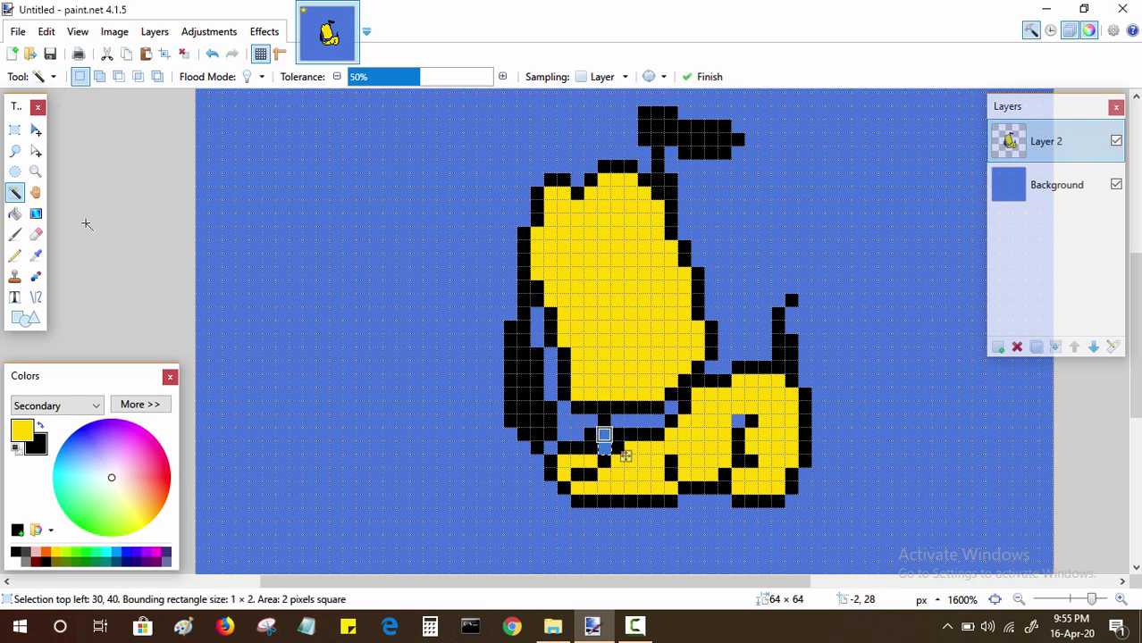
left_click(15, 212)
left_click(604, 440)
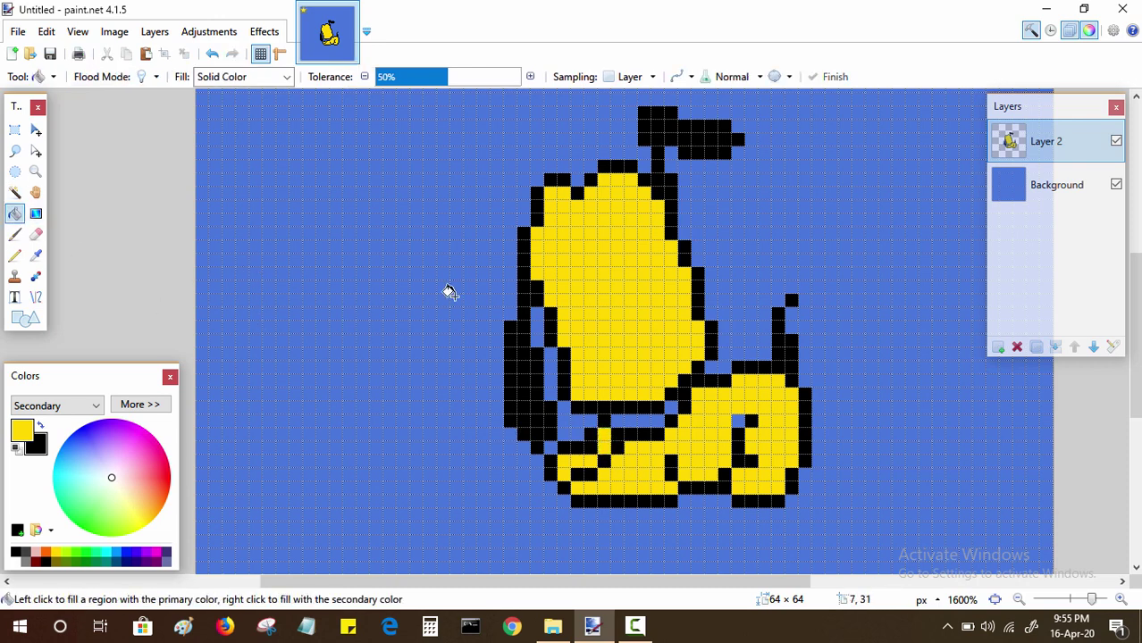
Select the four-pixel collar gap below the head plus the pixel diagonally above its end, fill both with dark green, and deselect
left_click(15, 192)
left_click(632, 423)
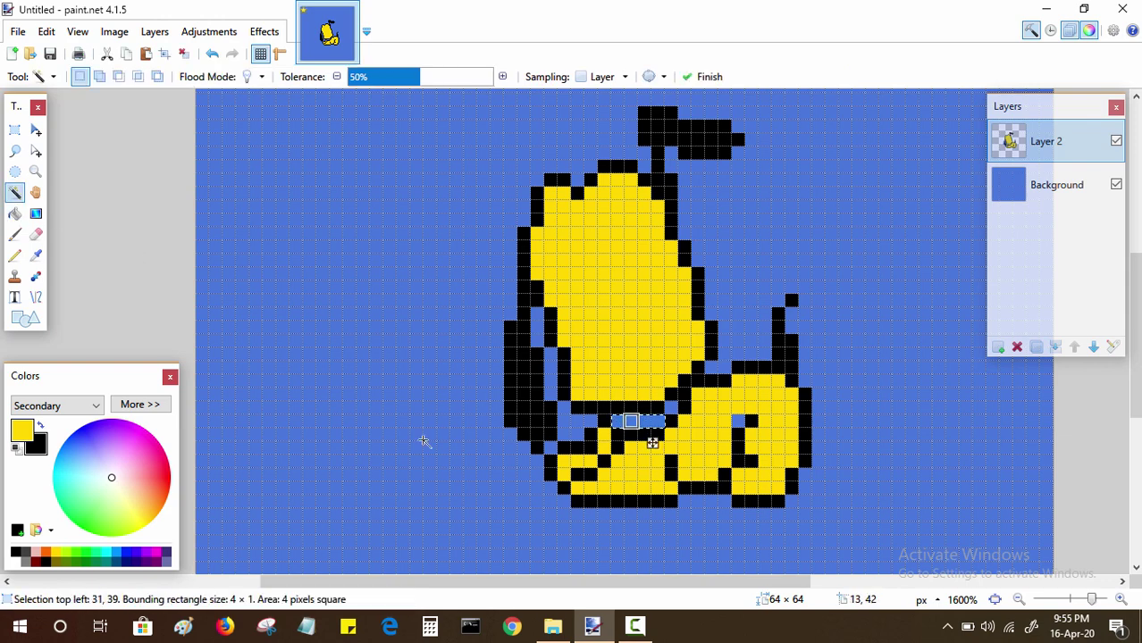
left_click(101, 77)
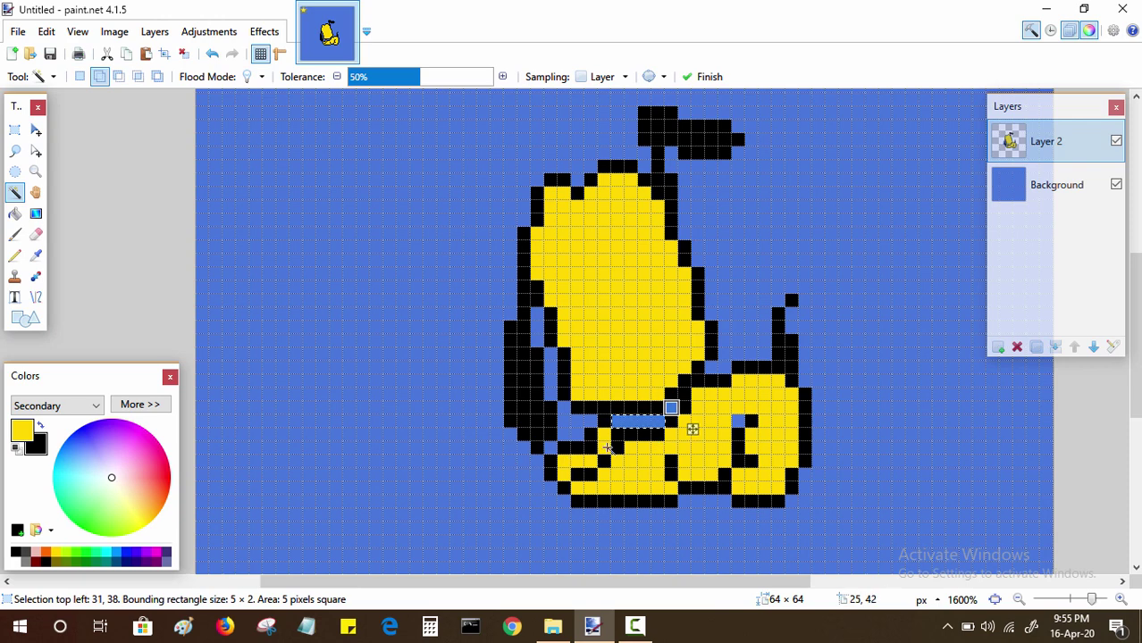
left_click(14, 213)
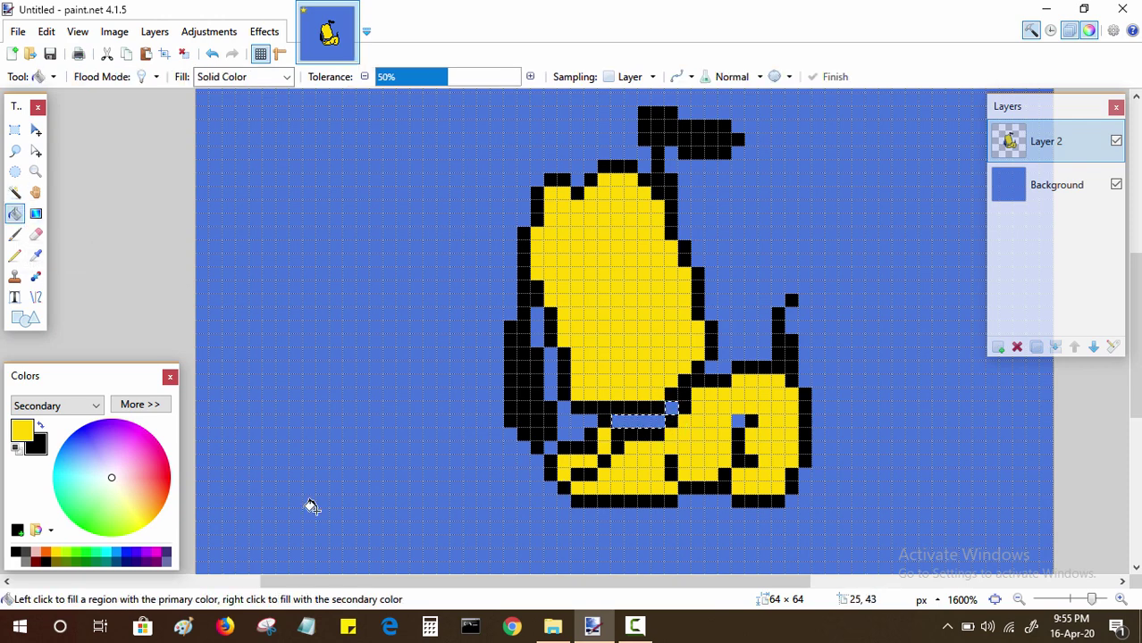
right_click(95, 563)
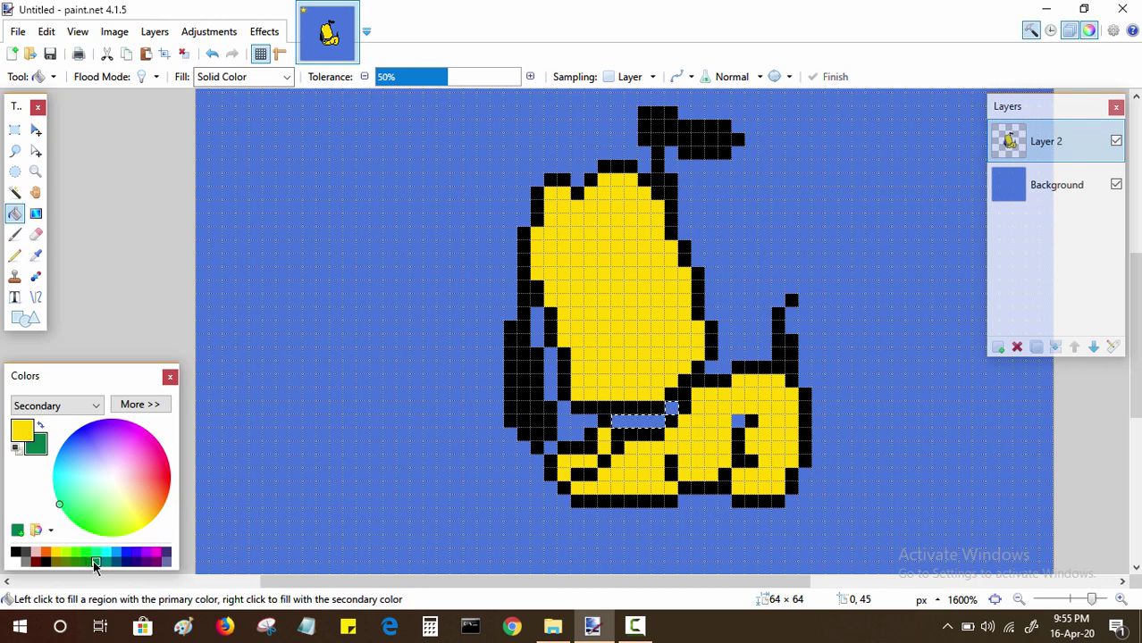
key("x")
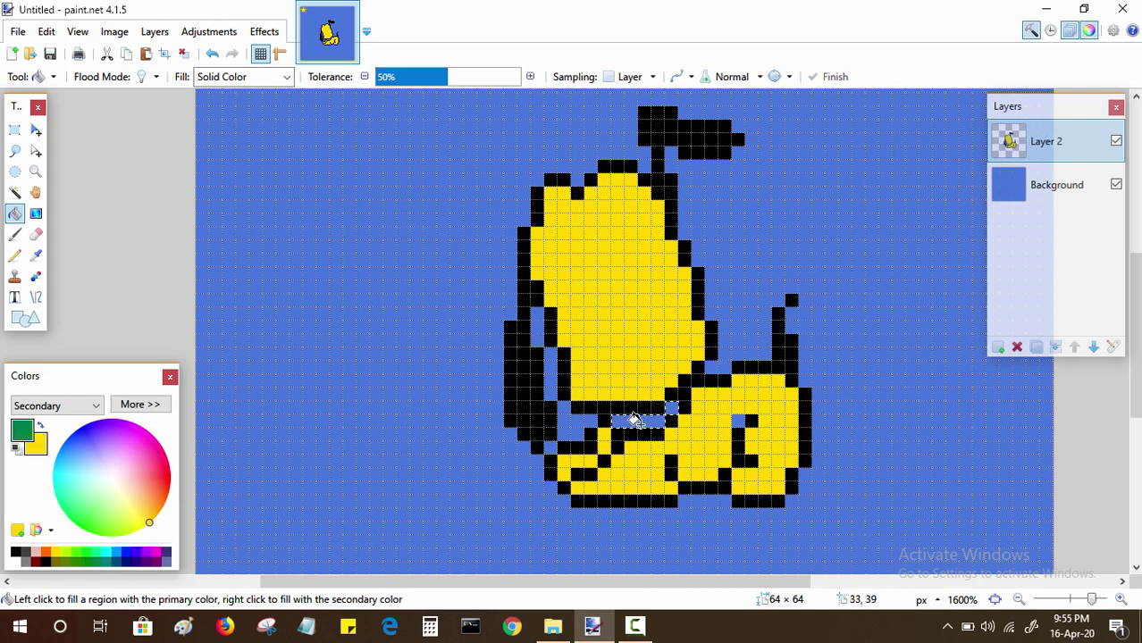
left_click(635, 420)
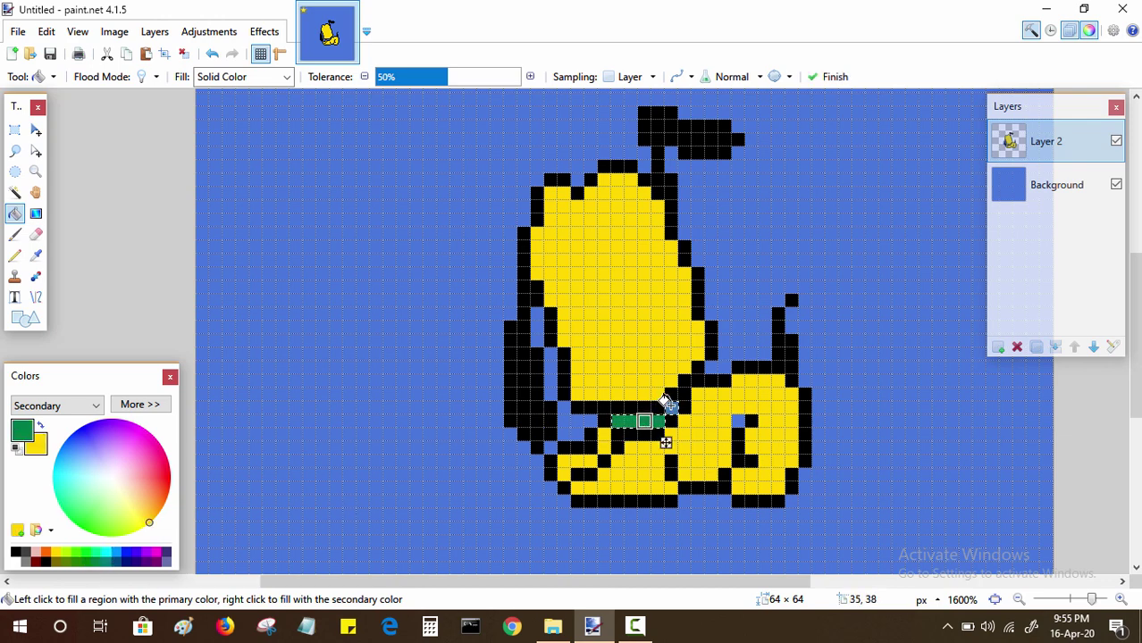
left_click(670, 407)
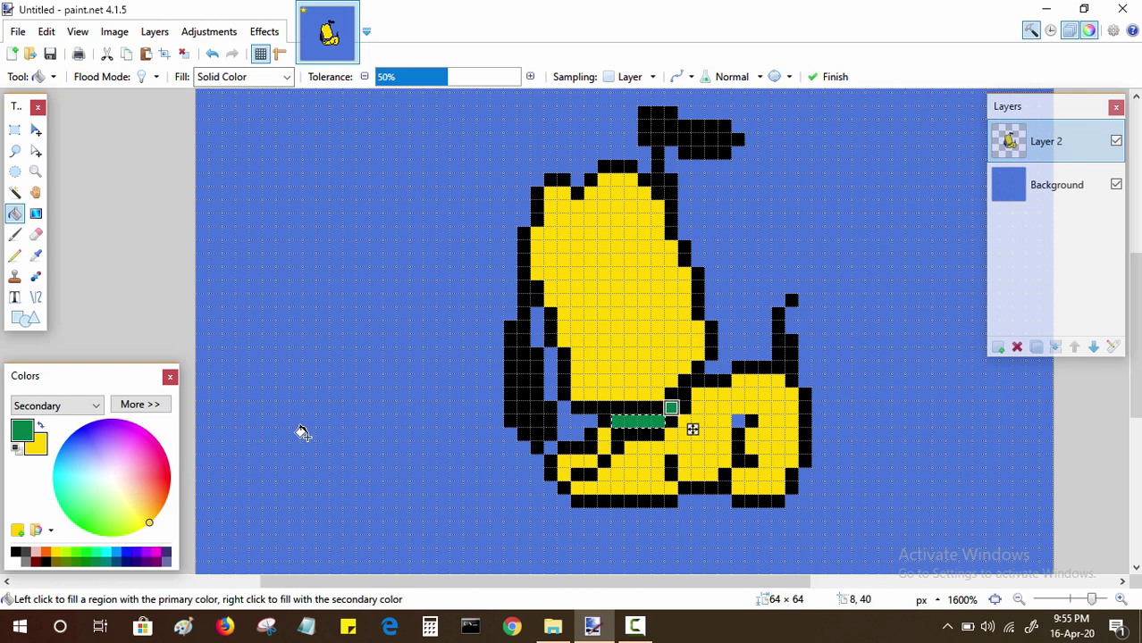
left_click(21, 255)
key("ctrl+d")
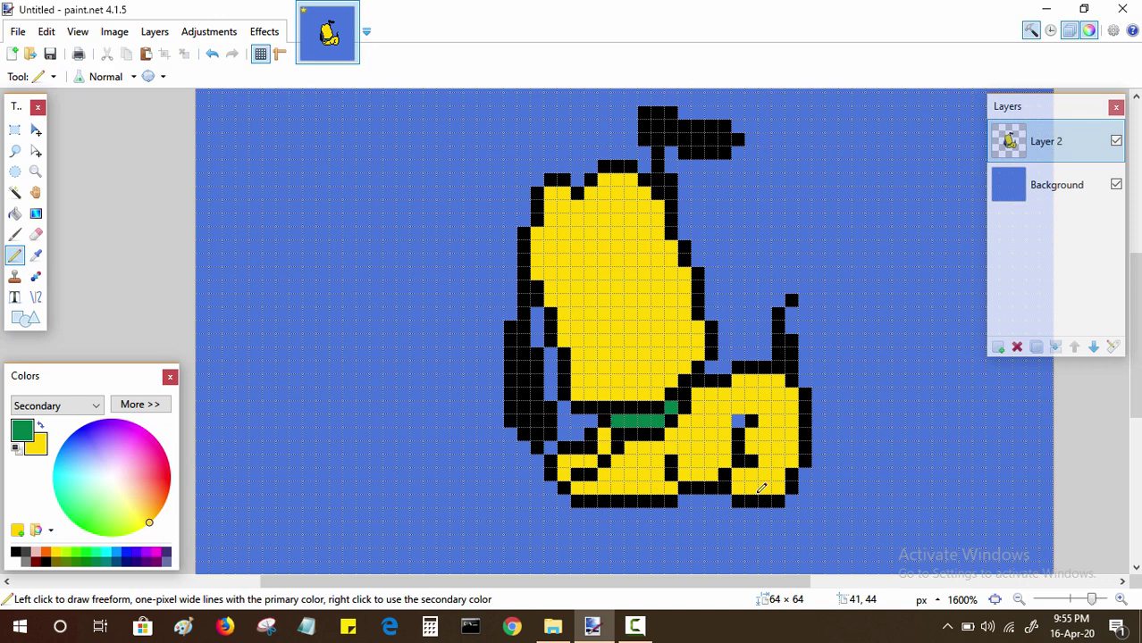
Reset the colors to black and white and draw a five-pixel-tall white vertical line inside the head near its left outline
left_click(671, 421)
left_click_drag(676, 427, 649, 453)
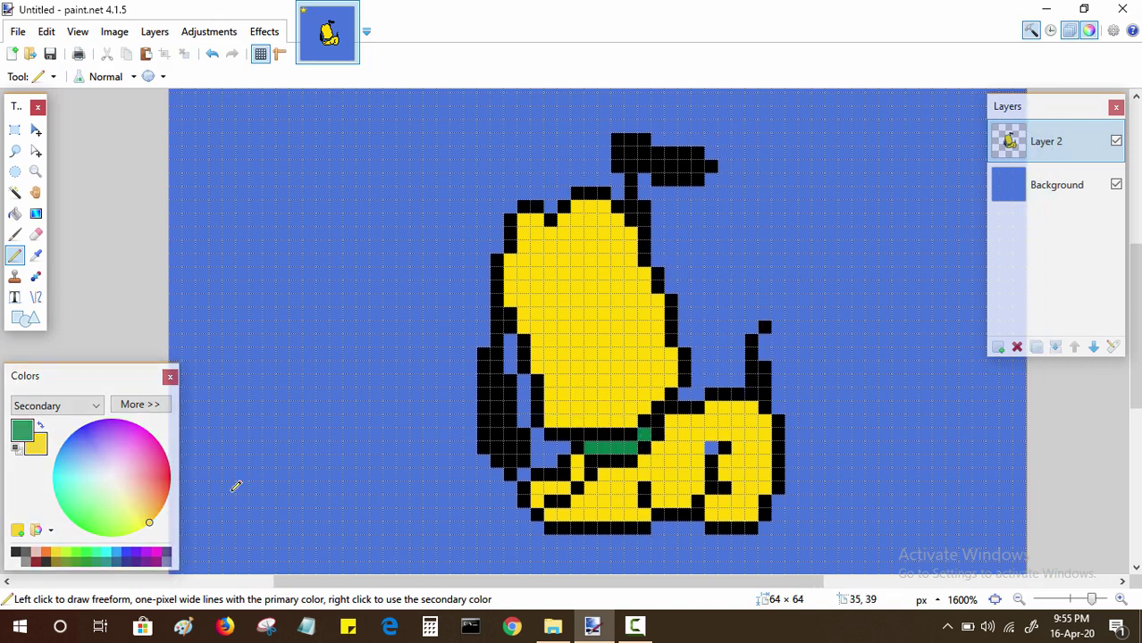
left_click(14, 450)
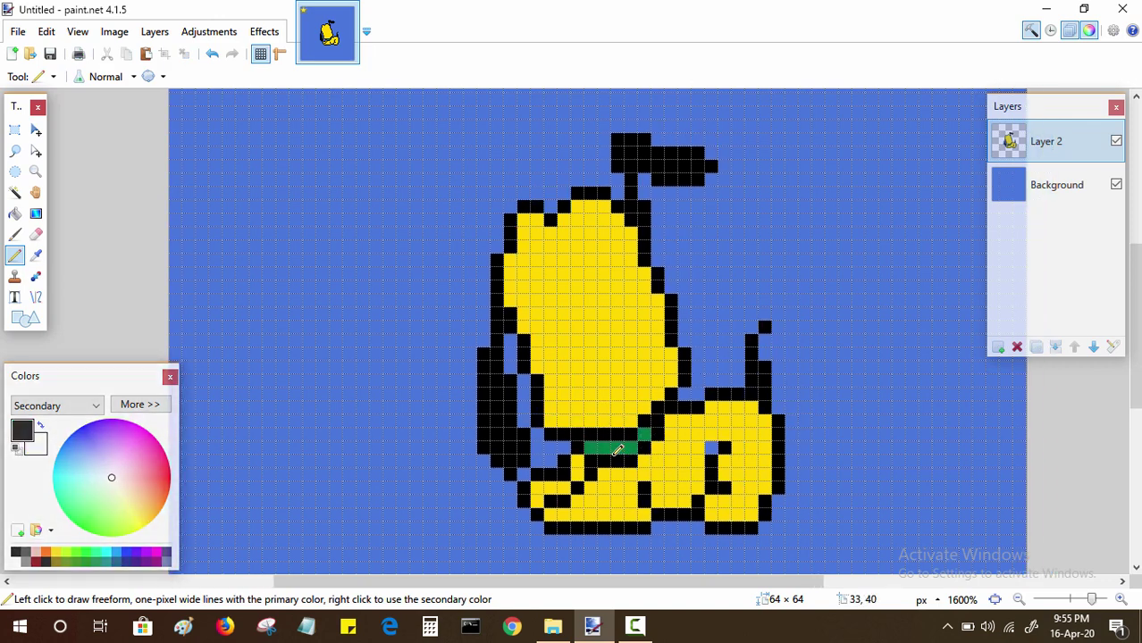
key("z")
left_click(594, 370)
left_click(598, 340)
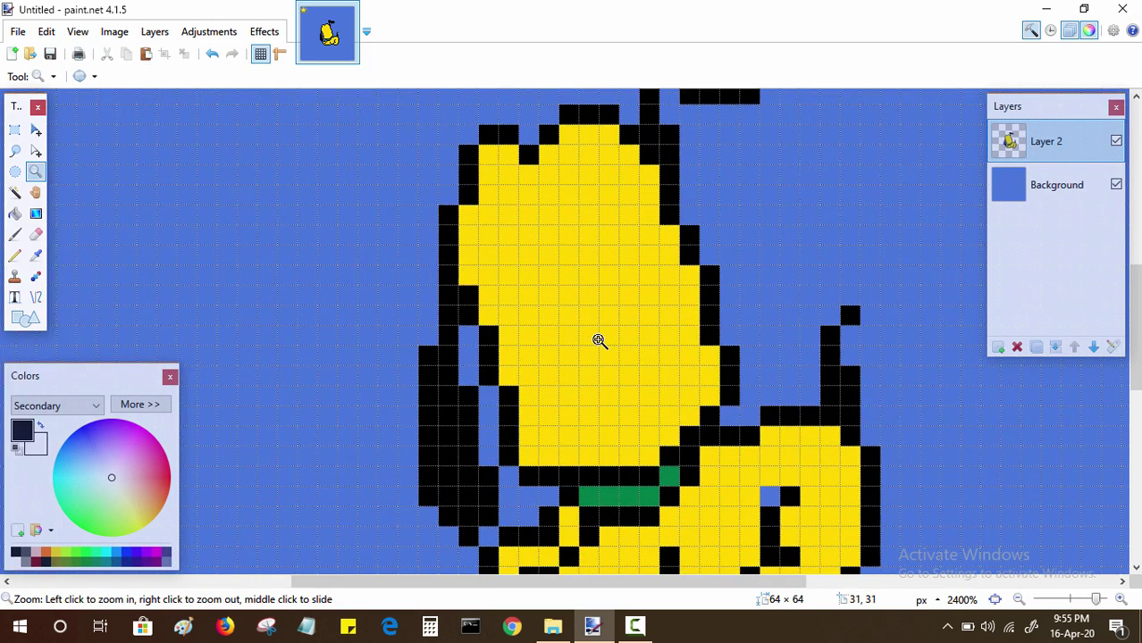
left_click_drag(599, 340, 588, 385)
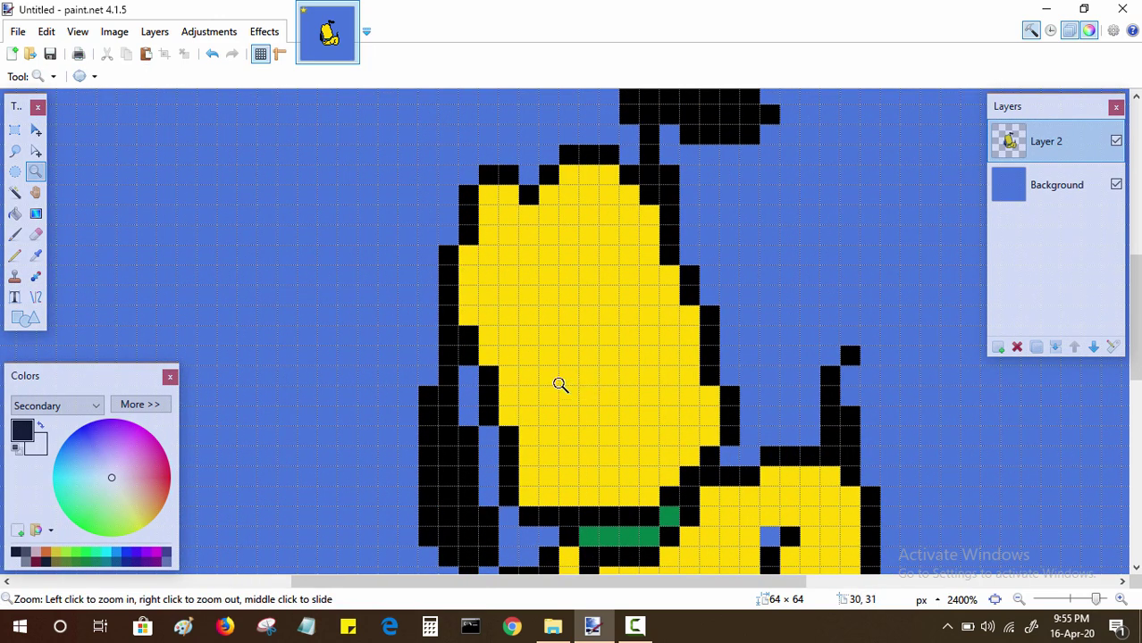
key("p")
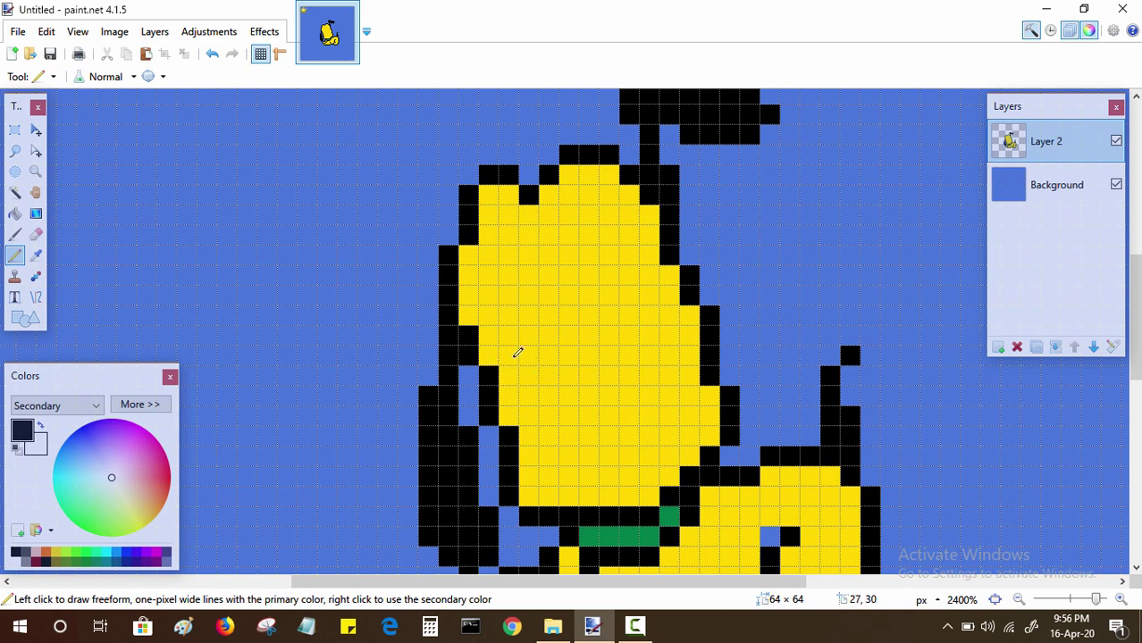
left_click_drag(515, 353, 511, 278)
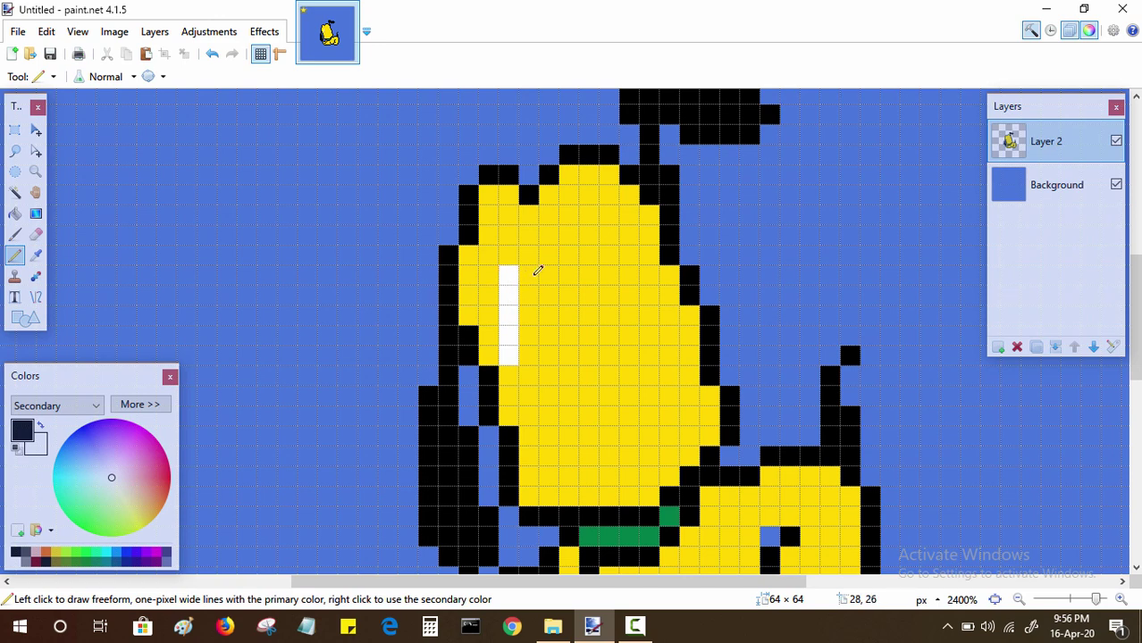
Continue the white outline stepwise over the upper face, down the right side and back along the lower edge
left_click(533, 255)
left_click(548, 254)
left_click(571, 235)
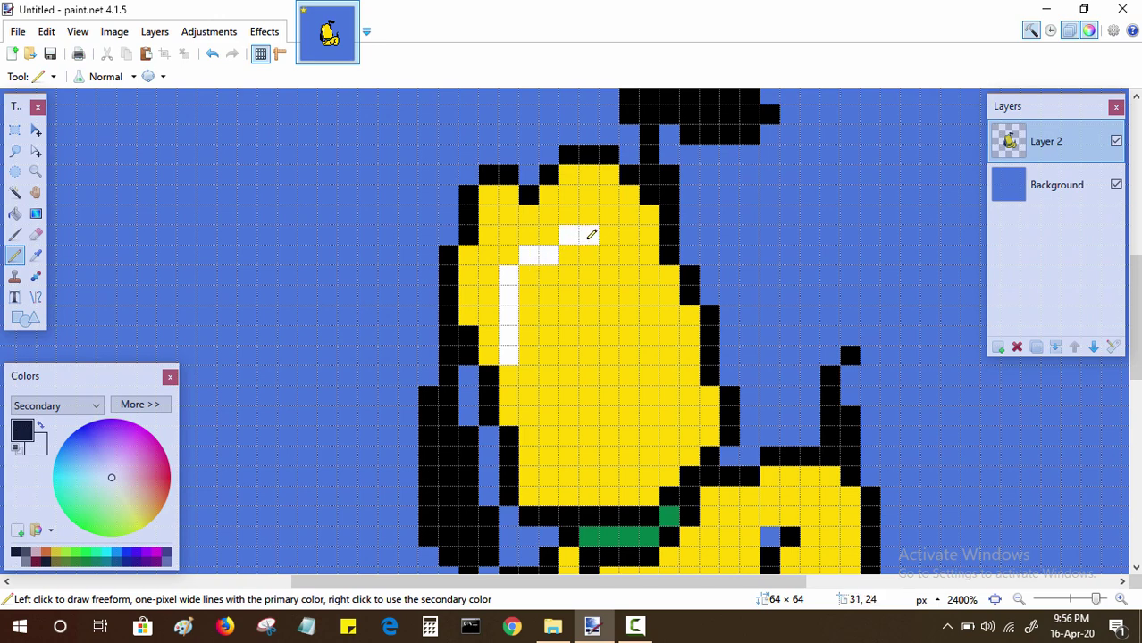
left_click_drag(591, 234, 611, 234)
left_click(629, 255)
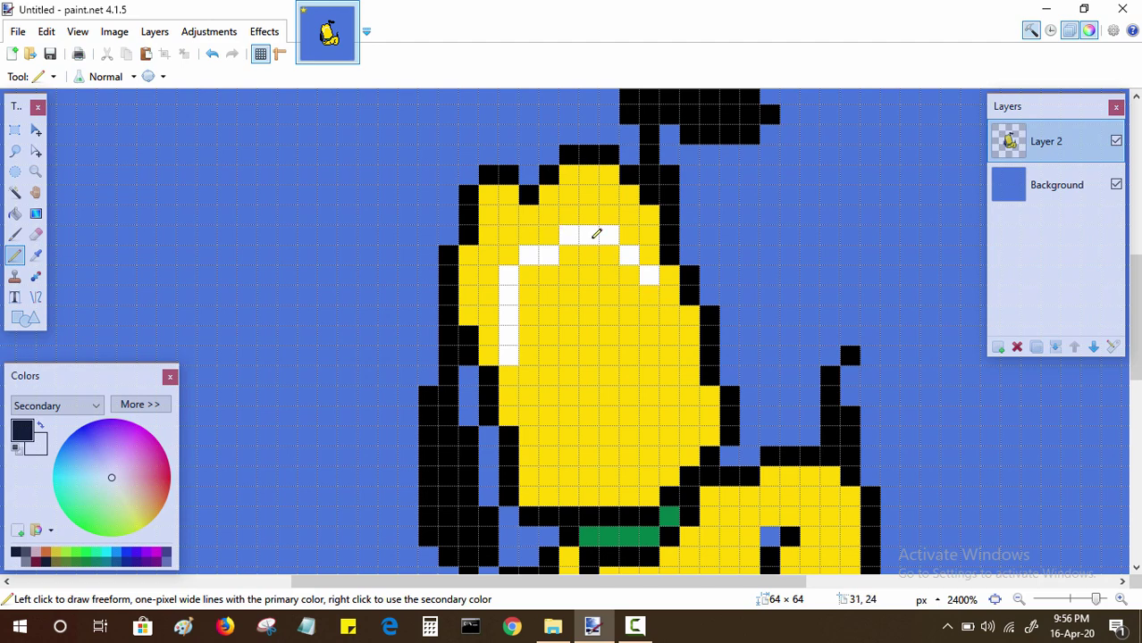
left_click_drag(654, 293, 674, 363)
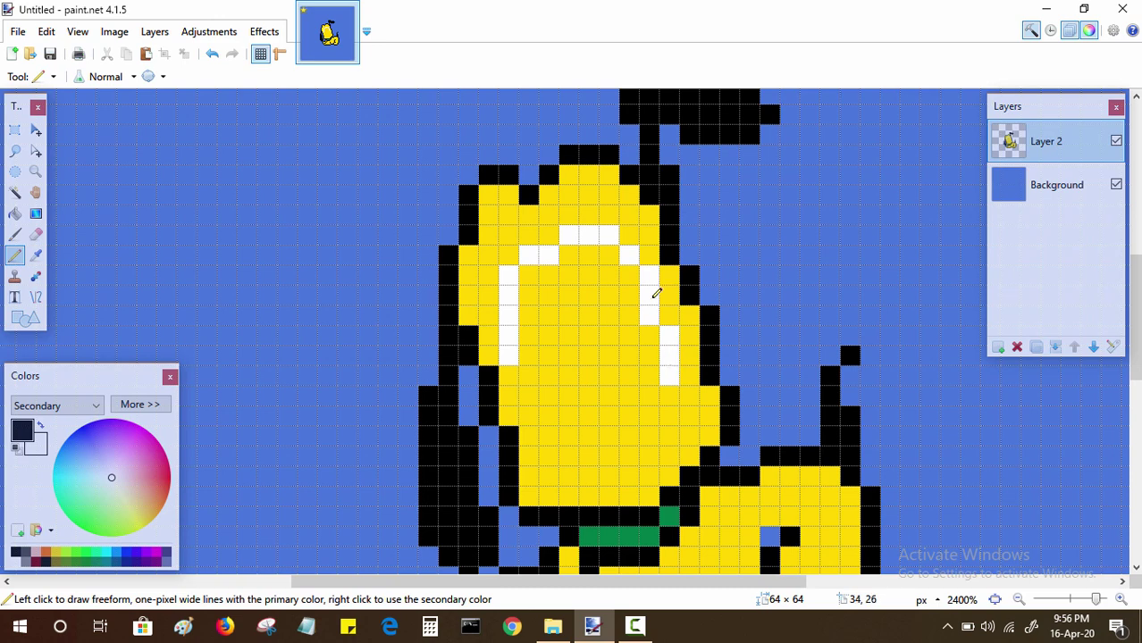
left_click(654, 377)
left_click_drag(627, 380, 524, 377)
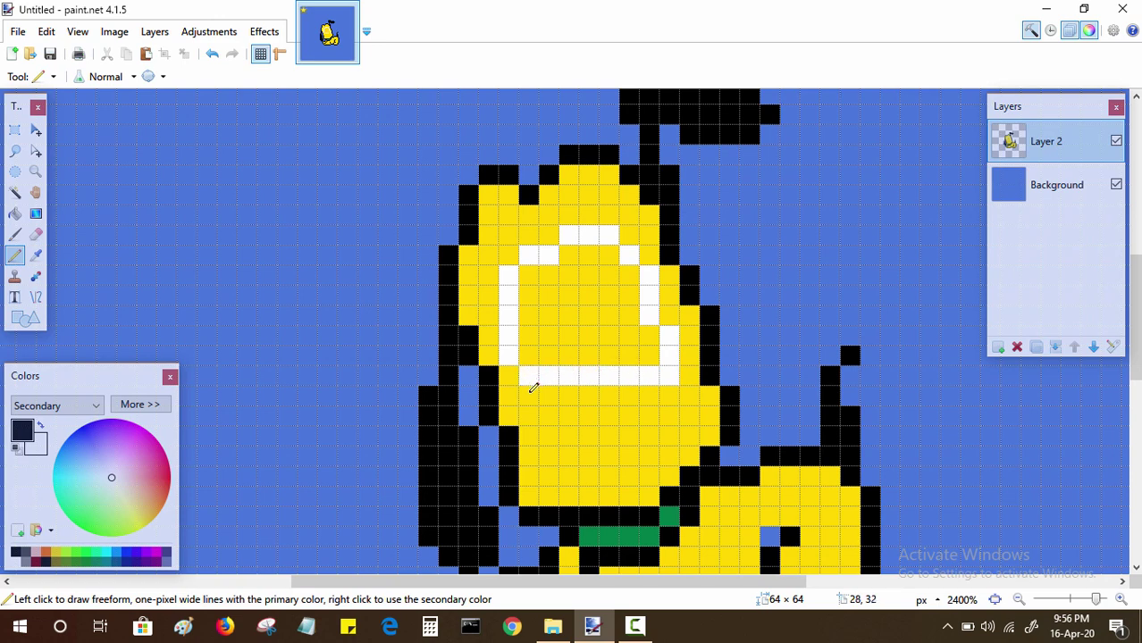
Draw a 3 × 2 pixel black nose beside a three-pixel white row under the outline, and a black smile below the nose
mouse_move(533, 388)
left_mouse_down()
mouse_move(602, 394)
mouse_move(608, 415)
mouse_move(593, 416)
mouse_move(629, 416)
left_mouse_up()
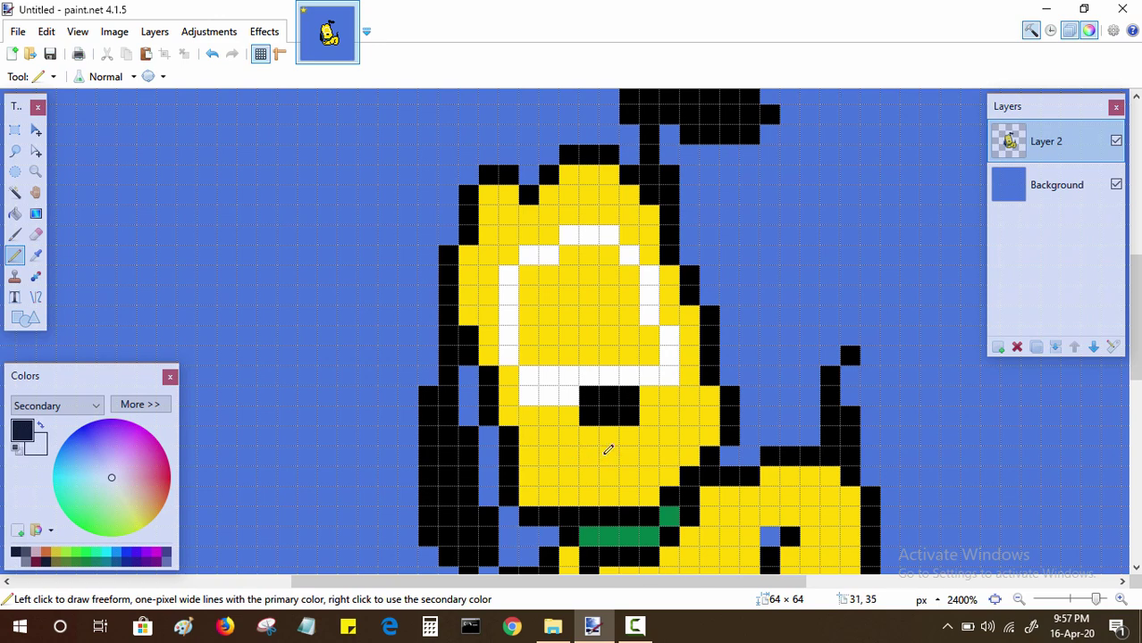
left_click(571, 437)
mouse_move(594, 456)
left_mouse_down()
mouse_move(647, 453)
mouse_move(669, 437)
left_mouse_up()
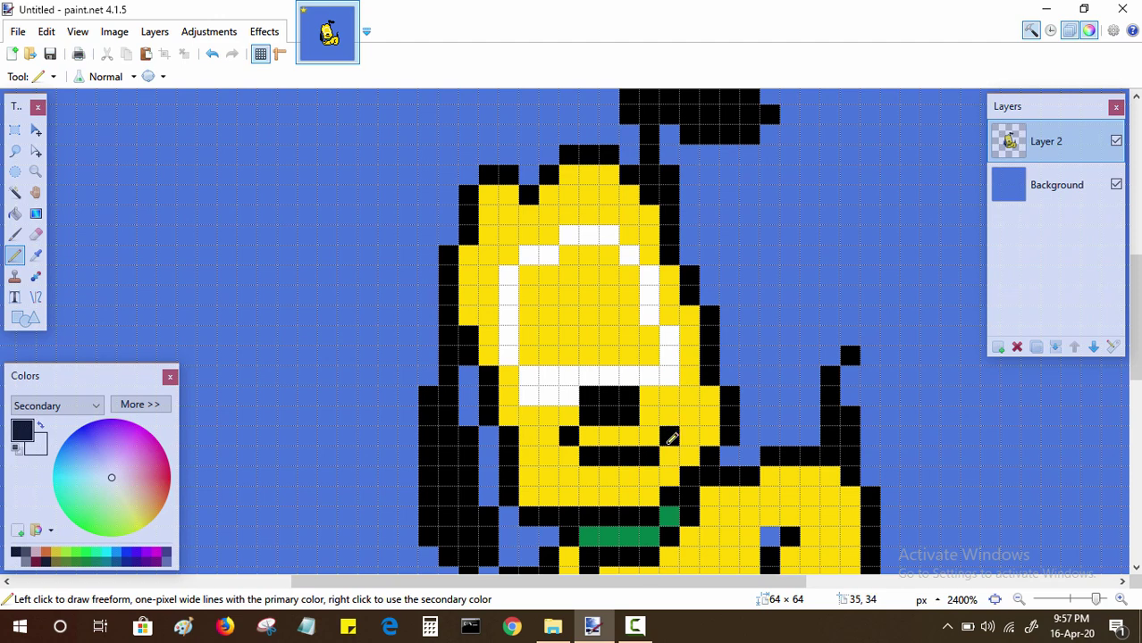
Paint the whole interior of the white face outline solid white
scroll(615, 479, "down", 2)
scroll(599, 420, "up", 1)
mouse_move(618, 406)
left_mouse_down()
mouse_move(606, 469)
mouse_move(633, 420)
left_mouse_up()
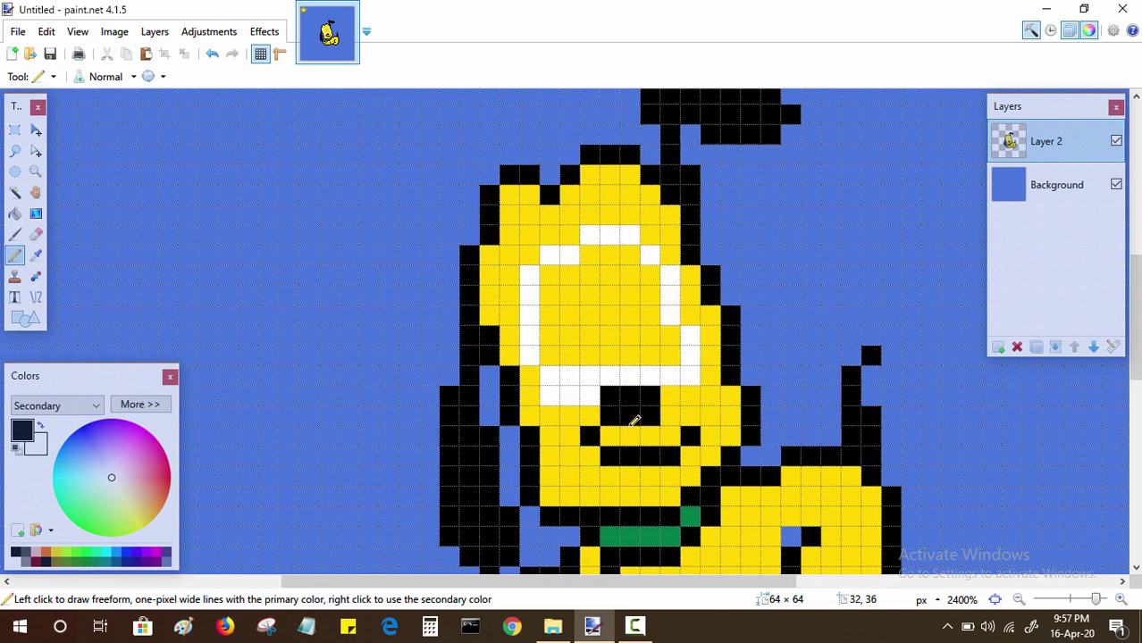
mouse_move(554, 280)
left_mouse_down()
mouse_move(559, 364)
mouse_move(563, 292)
mouse_move(586, 357)
mouse_move(598, 247)
mouse_move(628, 254)
mouse_move(636, 268)
mouse_move(620, 276)
mouse_move(646, 277)
mouse_move(615, 299)
mouse_move(652, 316)
mouse_move(672, 344)
mouse_move(638, 336)
left_mouse_up()
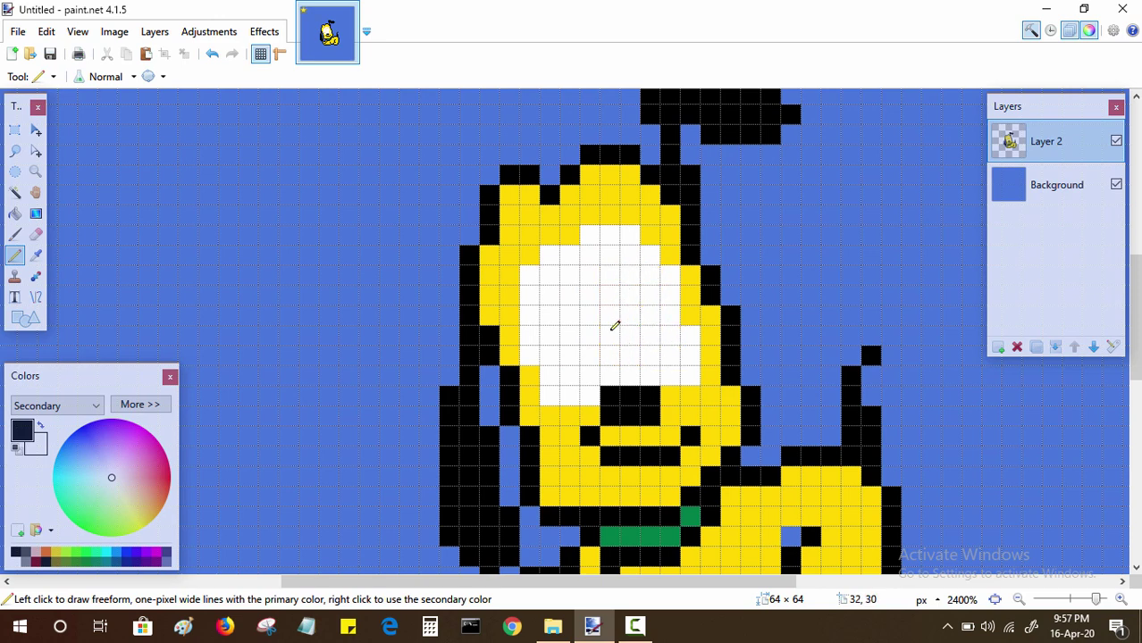
Draw two black eyes, each one pixel wide and two pixels tall and one pixel apart, in the white face area
scroll(599, 306, "down", 1)
scroll(658, 350, "right", 1)
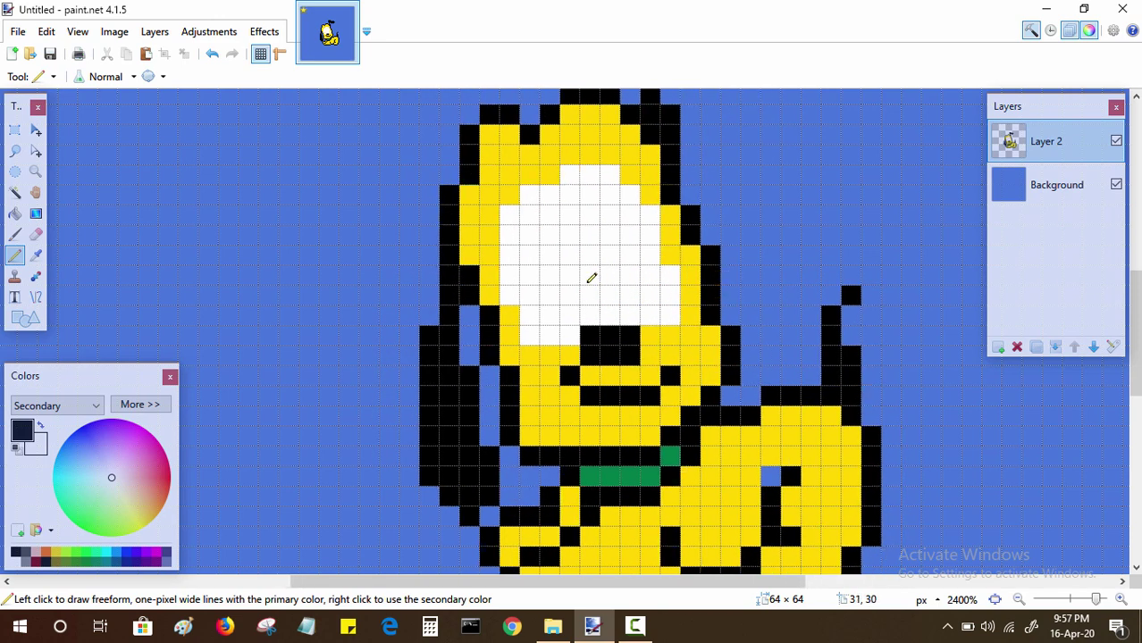
mouse_move(573, 262)
left_mouse_down()
mouse_move(580, 269)
mouse_move(558, 265)
mouse_move(613, 275)
left_mouse_up()
key("ctrl+z")
key("ctrl+z")
key("ctrl+z")
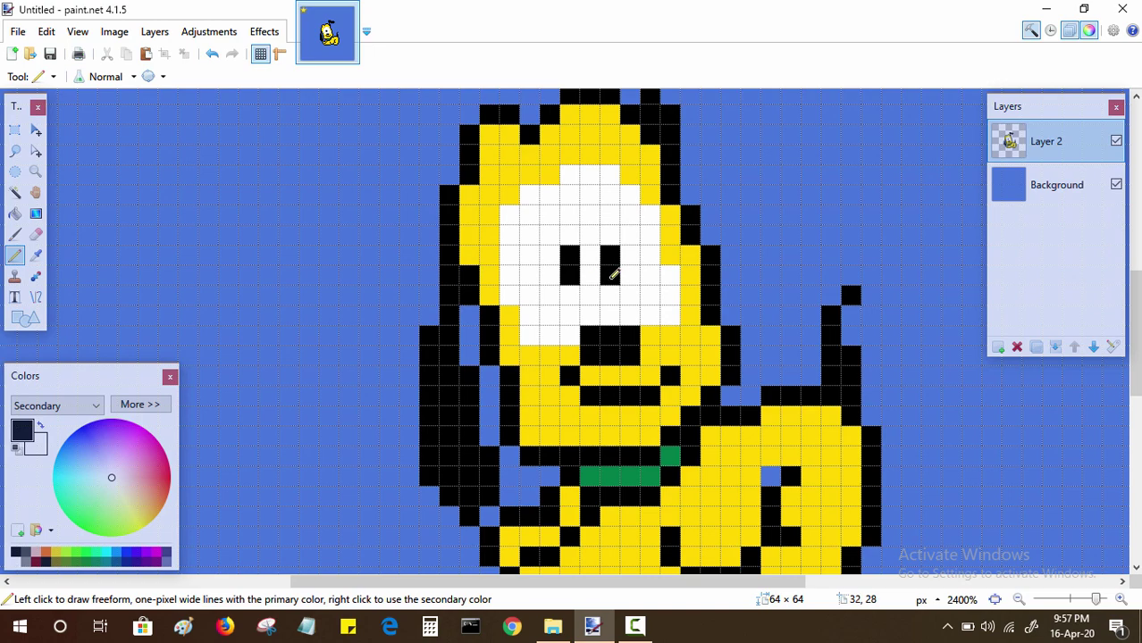
Turn off the pixel grid and show the whole canvas at 800% zoom
scroll(630, 304, "down", 1)
scroll(772, 349, "up", 1)
left_click(1019, 599)
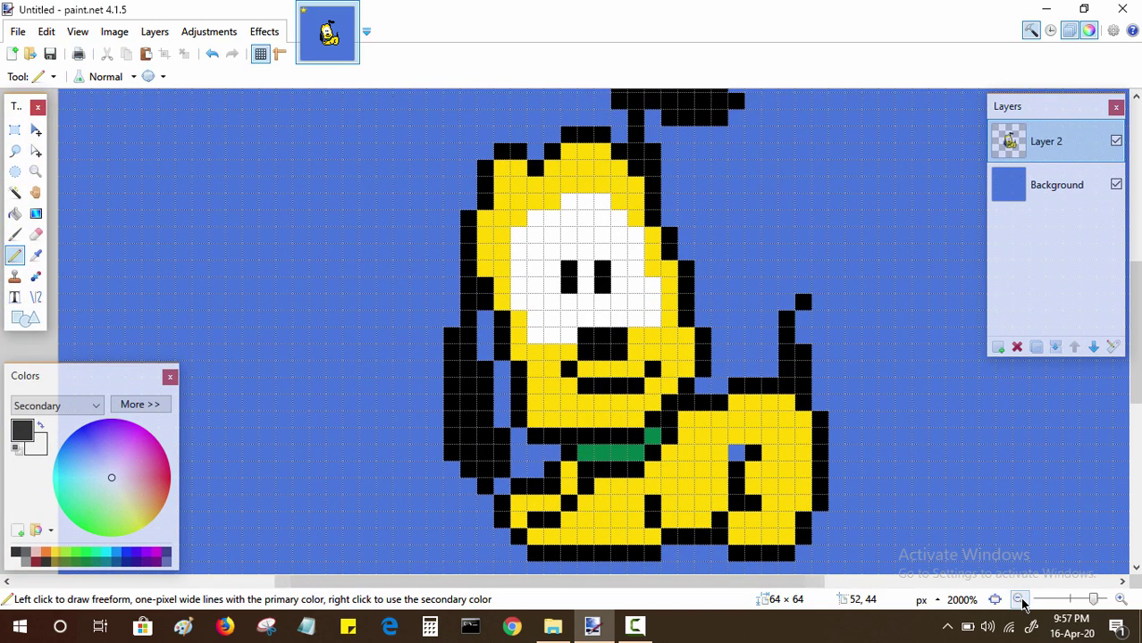
left_click(1019, 600)
left_click(1020, 600)
left_click(1019, 600)
left_click(260, 54)
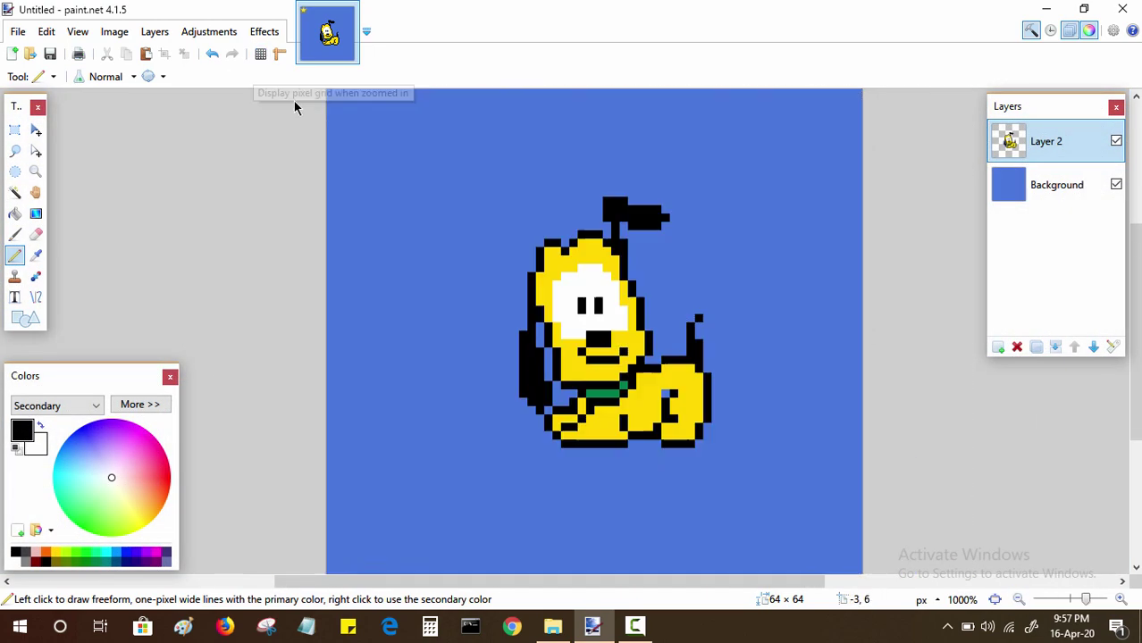
left_click(1020, 599)
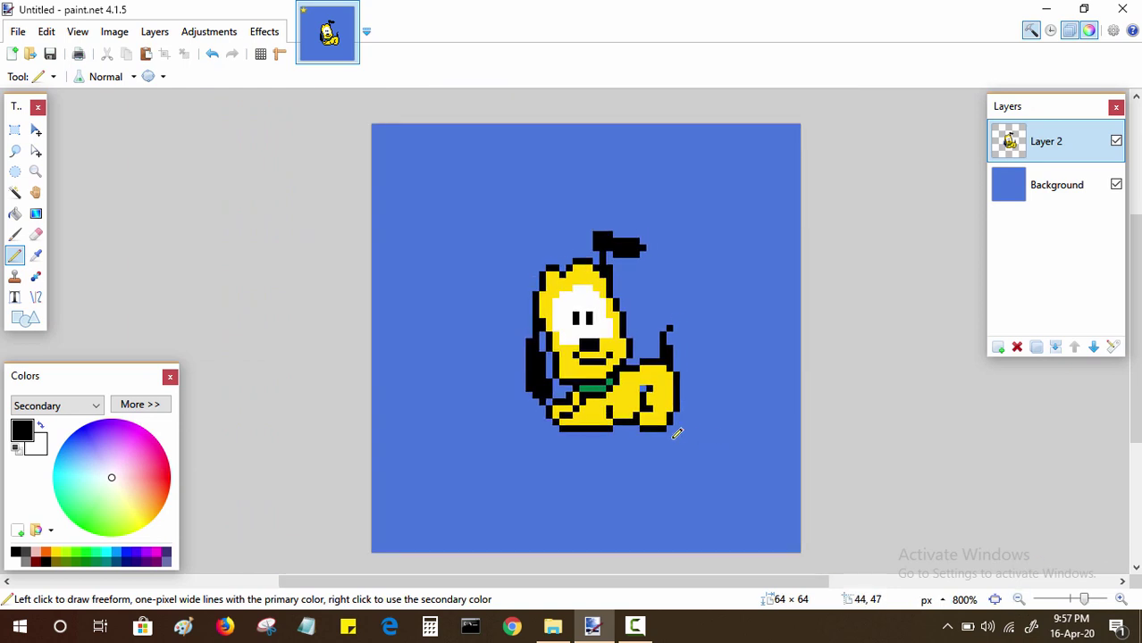
Move the dog's layer content two pixels to the left
key("m")
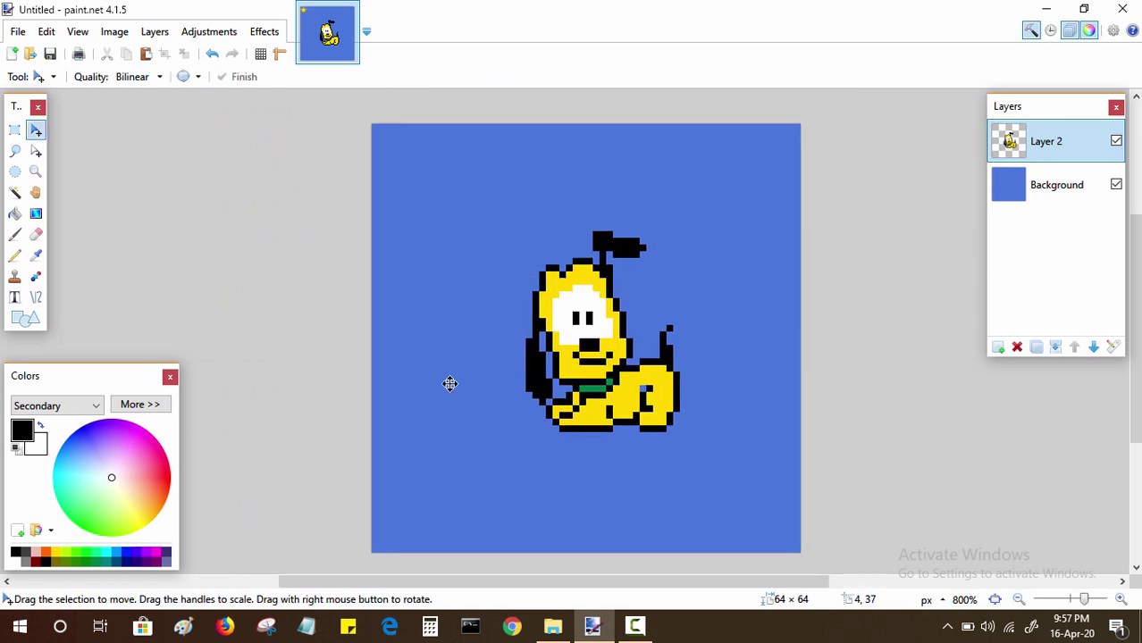
key("Left")
key("Left")
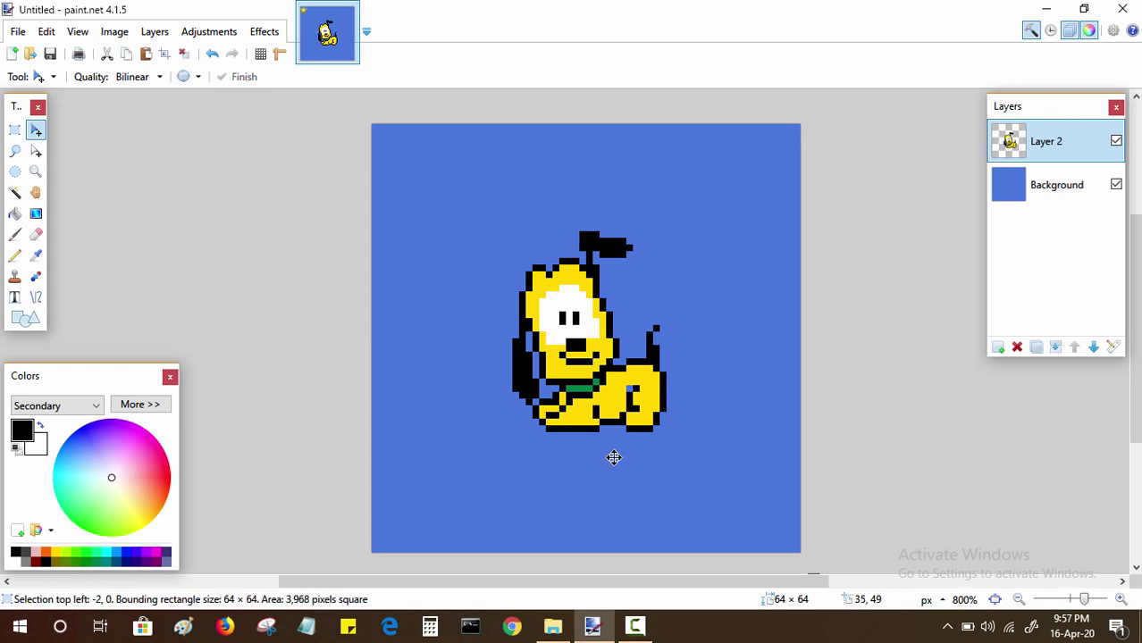
key("Right")
key("Left")
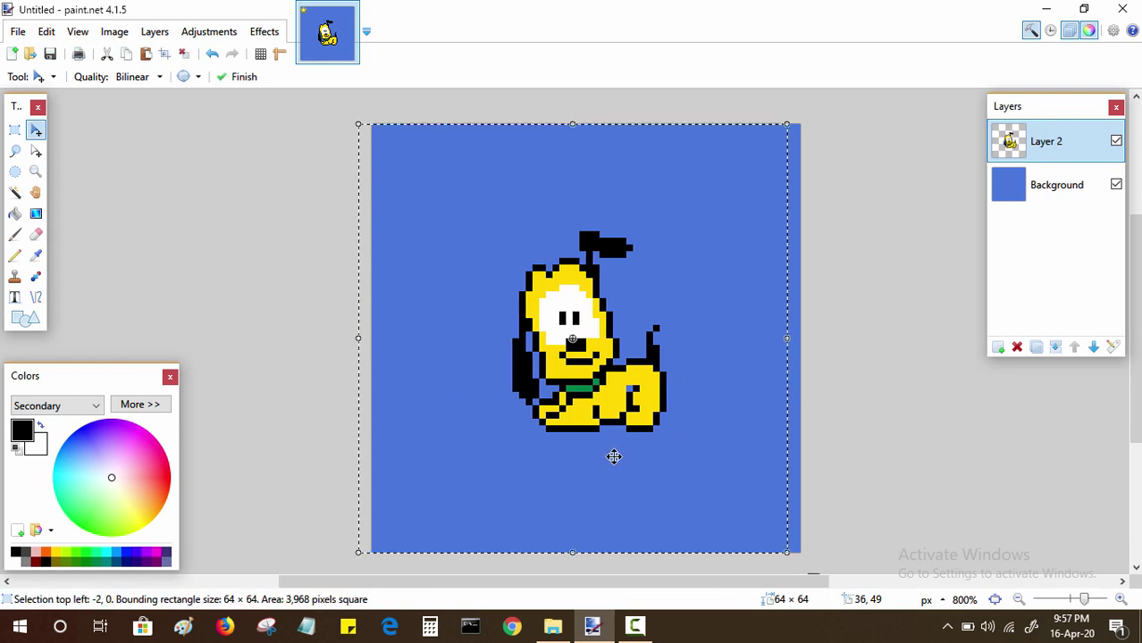
Draw a 19-pixel black line a few pixels beneath the dog and paint over it in gray to form a two-row shadow
key("p")
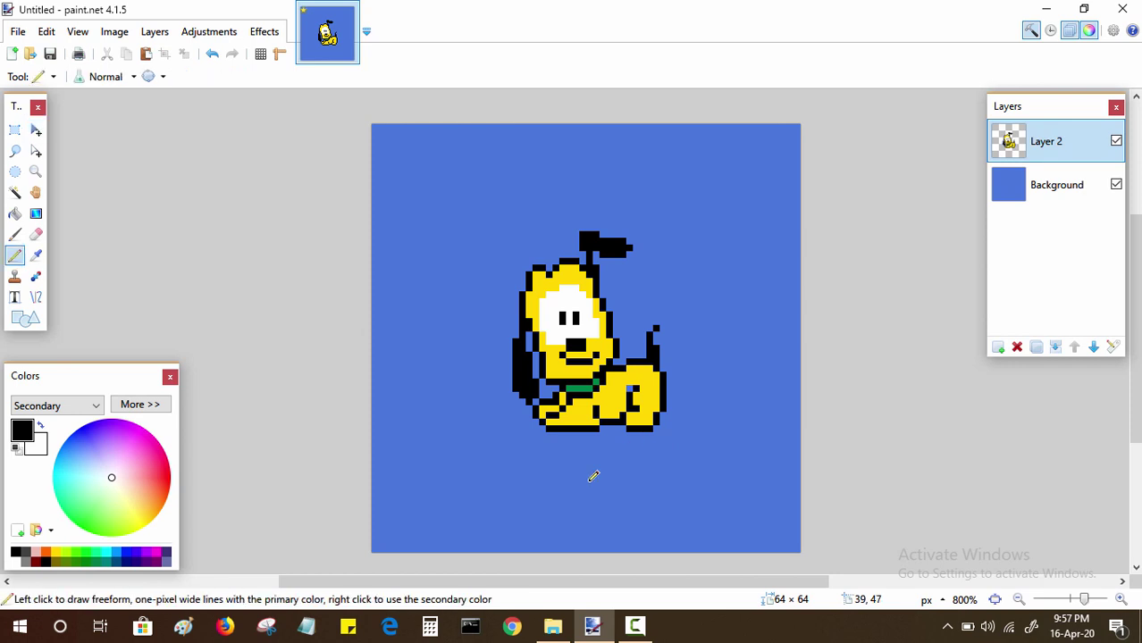
right_click(25, 561)
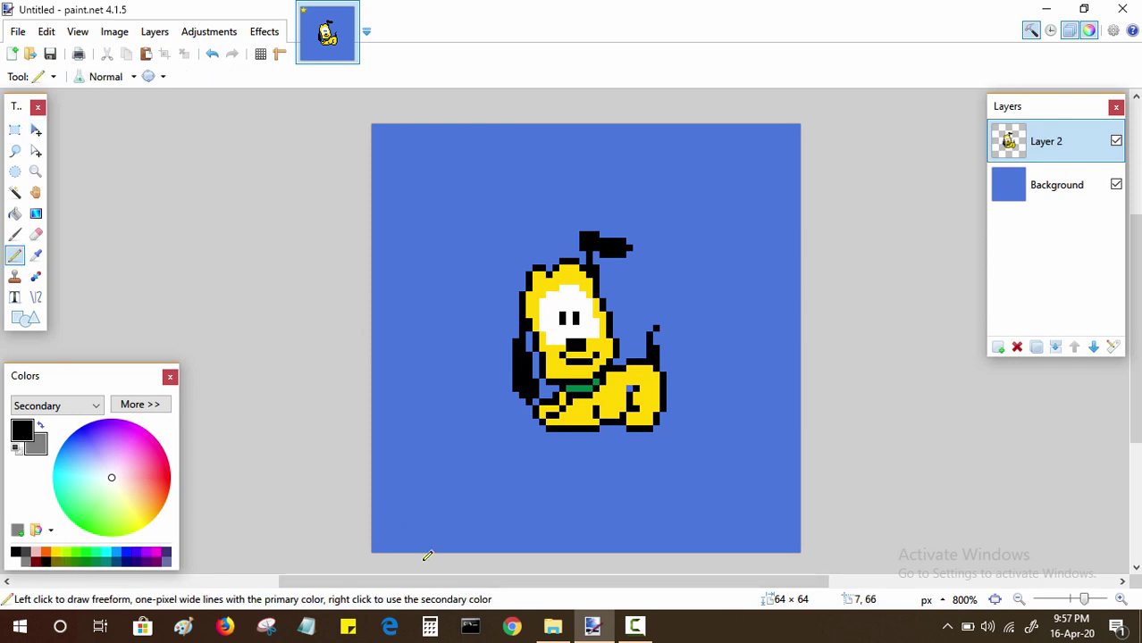
left_click(535, 468)
left_click_drag(548, 468, 555, 468)
left_click(565, 469)
left_click_drag(568, 468, 660, 468)
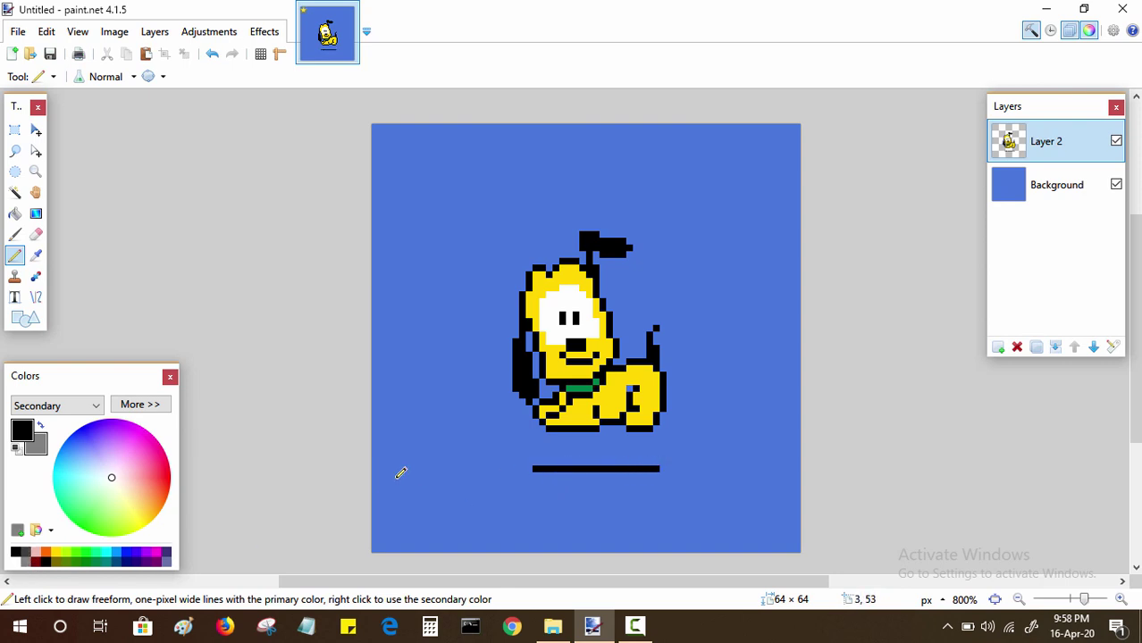
key("x")
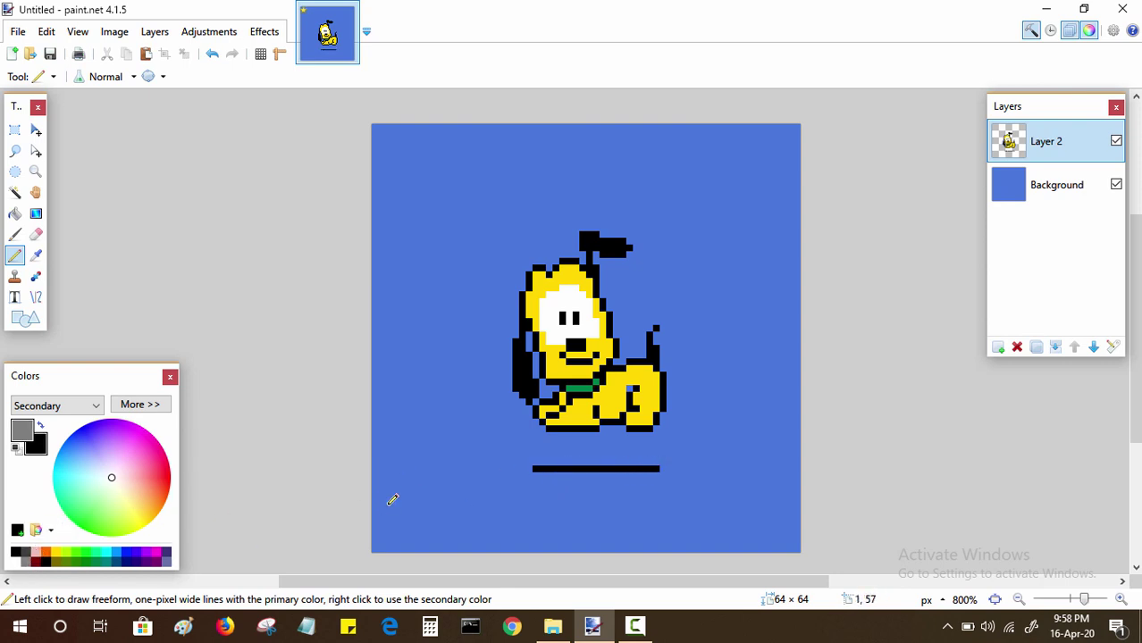
mouse_move(536, 468)
left_mouse_down()
mouse_move(669, 467)
mouse_move(565, 471)
left_mouse_up()
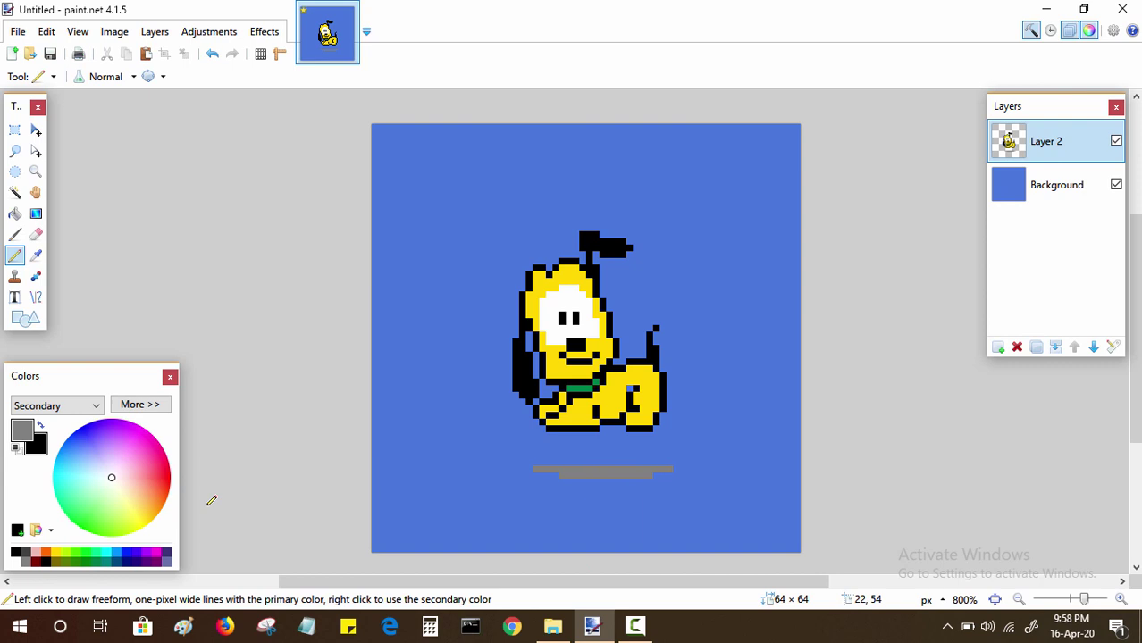
Mix a light gray from the medium gray and repaint both rows of the shadow beneath the dog with it
right_click(25, 563)
left_click(140, 405)
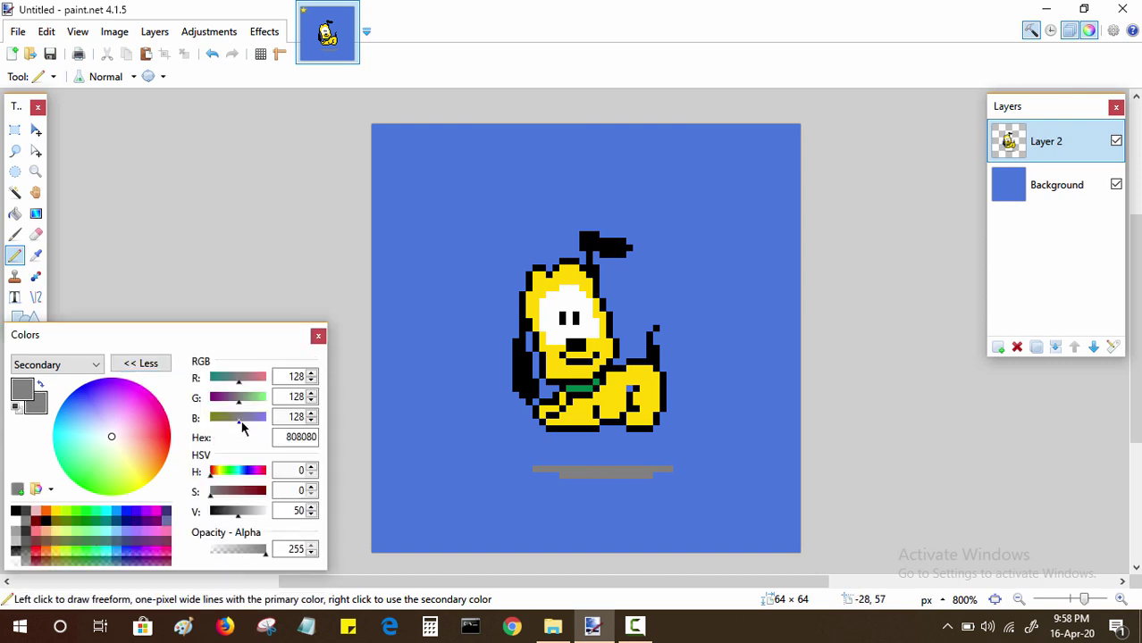
left_click_drag(238, 518, 258, 521)
left_click(141, 364)
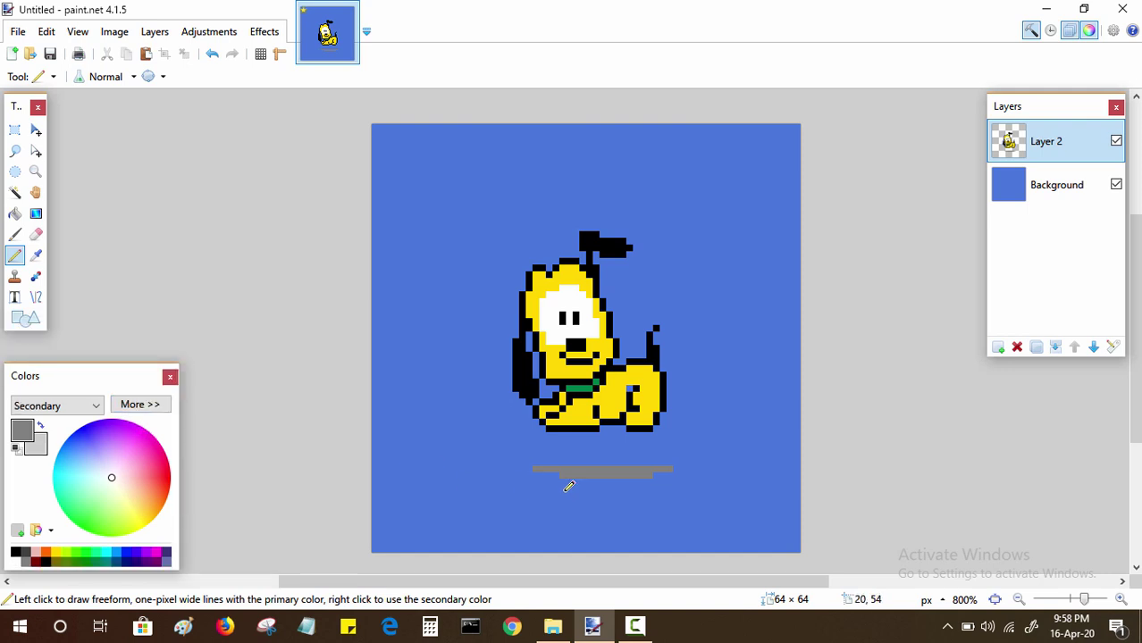
key("x")
mouse_move(535, 468)
left_mouse_down()
mouse_move(674, 470)
mouse_move(577, 466)
left_mouse_up()
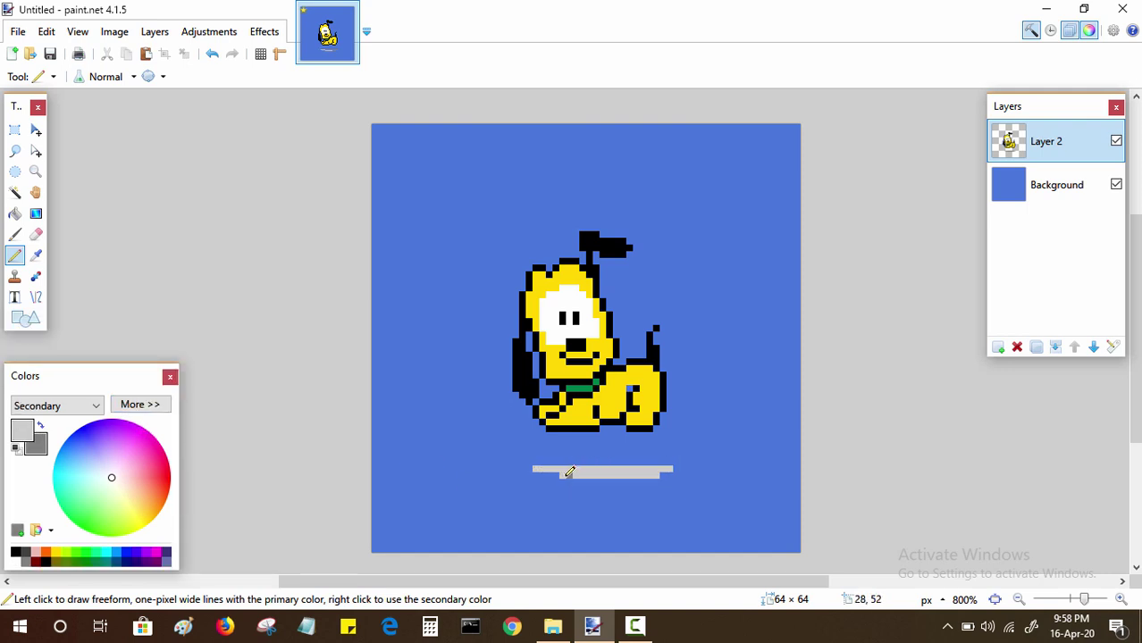
Select the light gray shadow, move it up about five pixels to sit directly beneath the dog's feet, and clear the selection
scroll(643, 511, "down", 1)
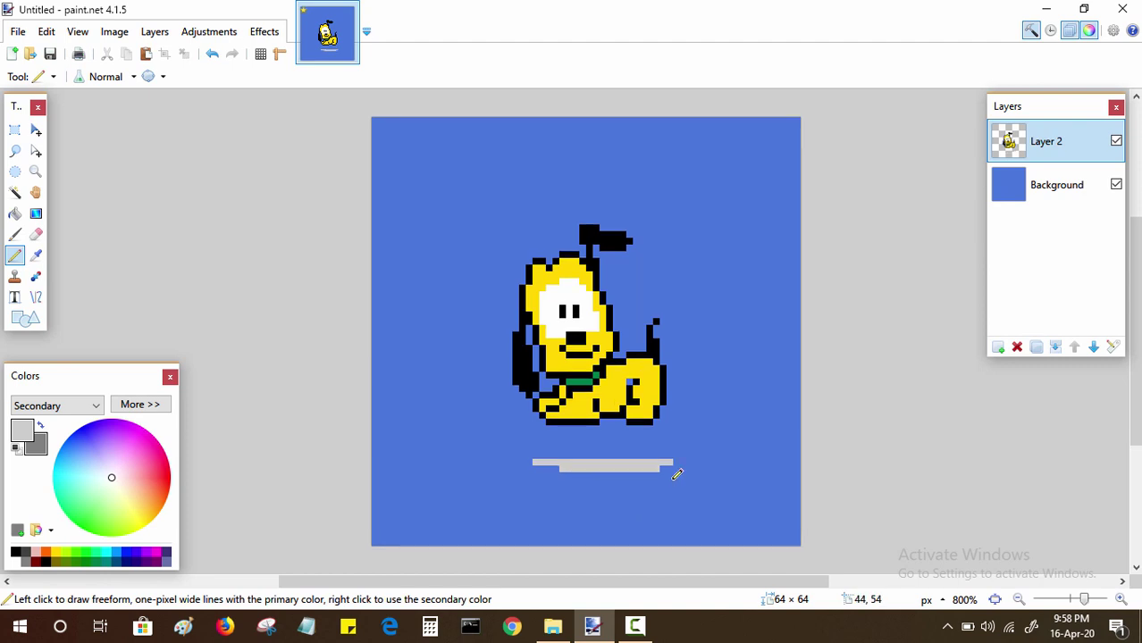
left_click(14, 129)
left_click_drag(527, 459, 686, 497)
key("m")
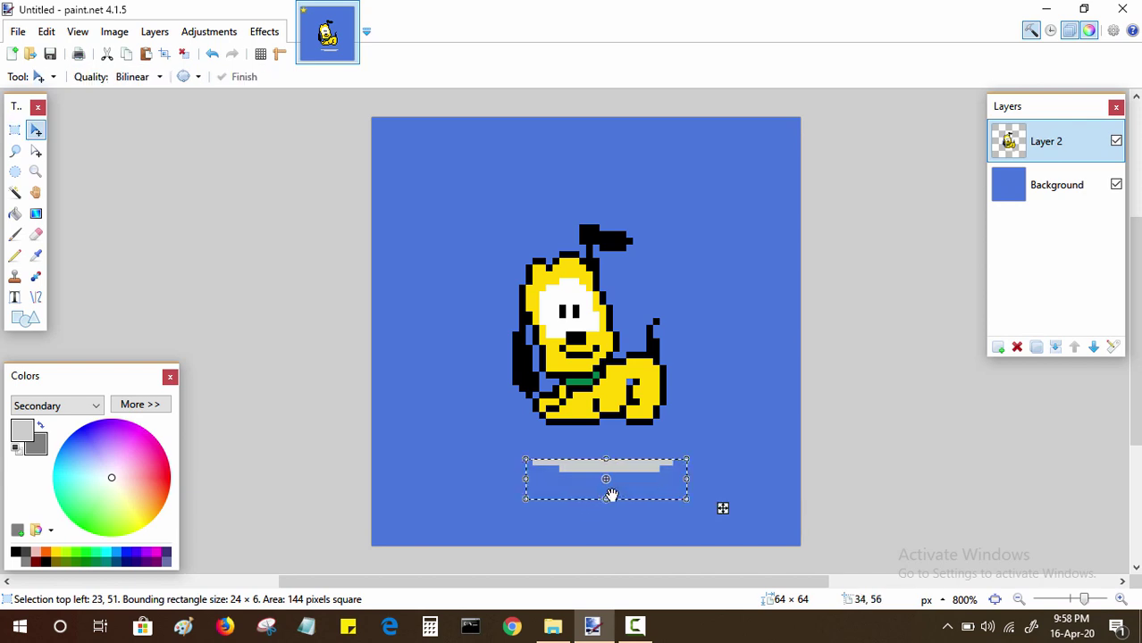
mouse_move(724, 507)
left_mouse_down()
mouse_move(726, 479)
mouse_move(698, 555)
mouse_move(726, 482)
mouse_move(723, 505)
left_mouse_up()
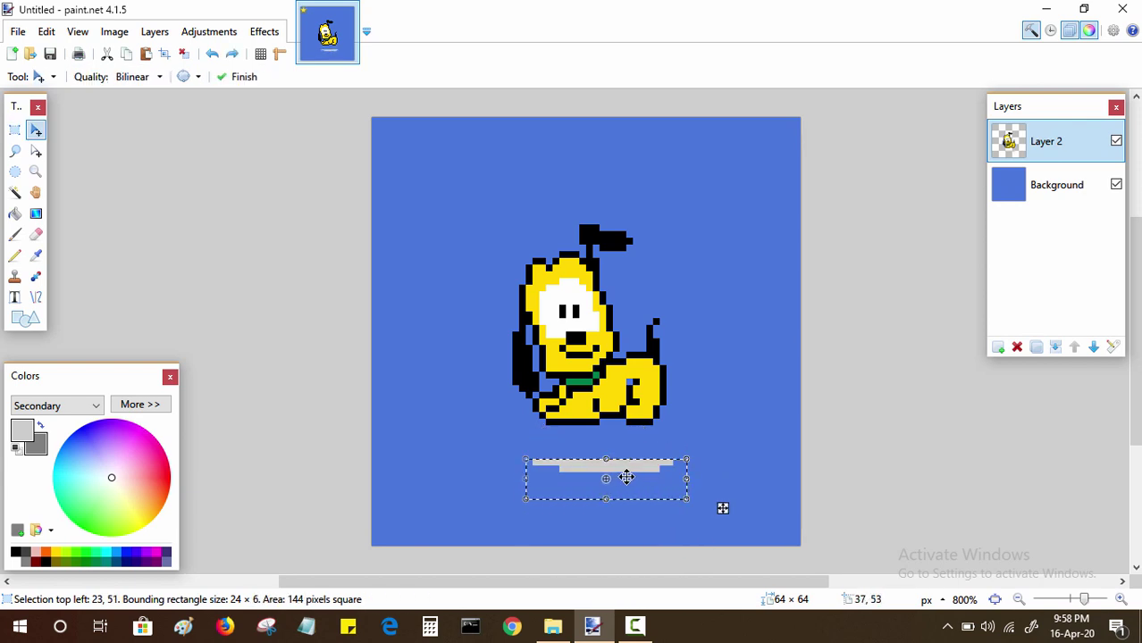
key("ctrl+d")
left_click_drag(624, 475, 699, 447)
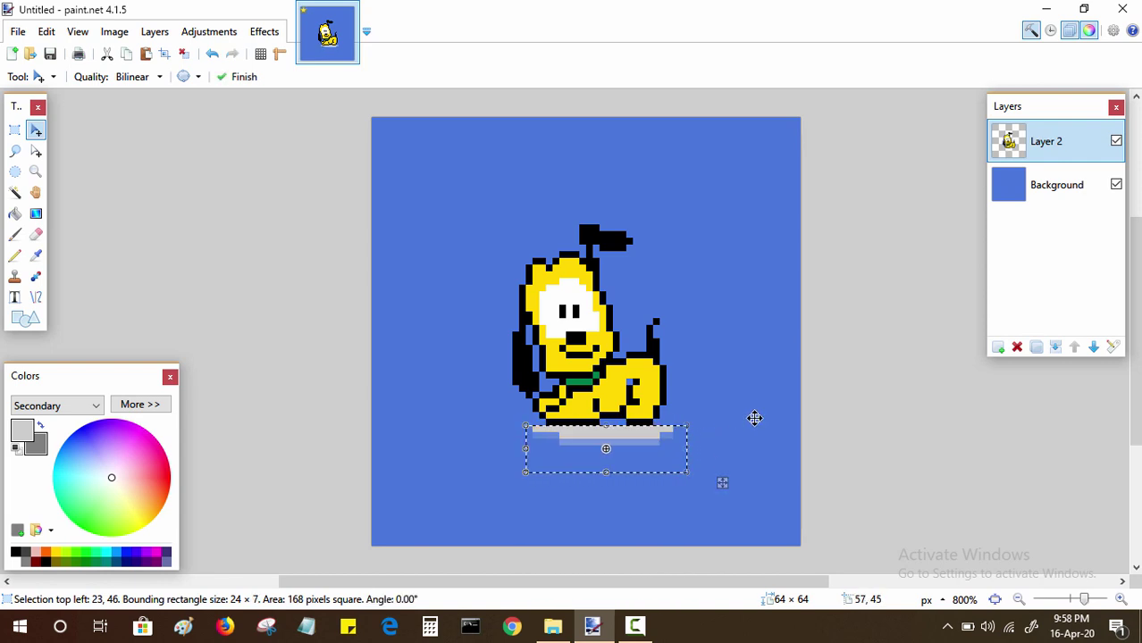
key("ctrl+d")
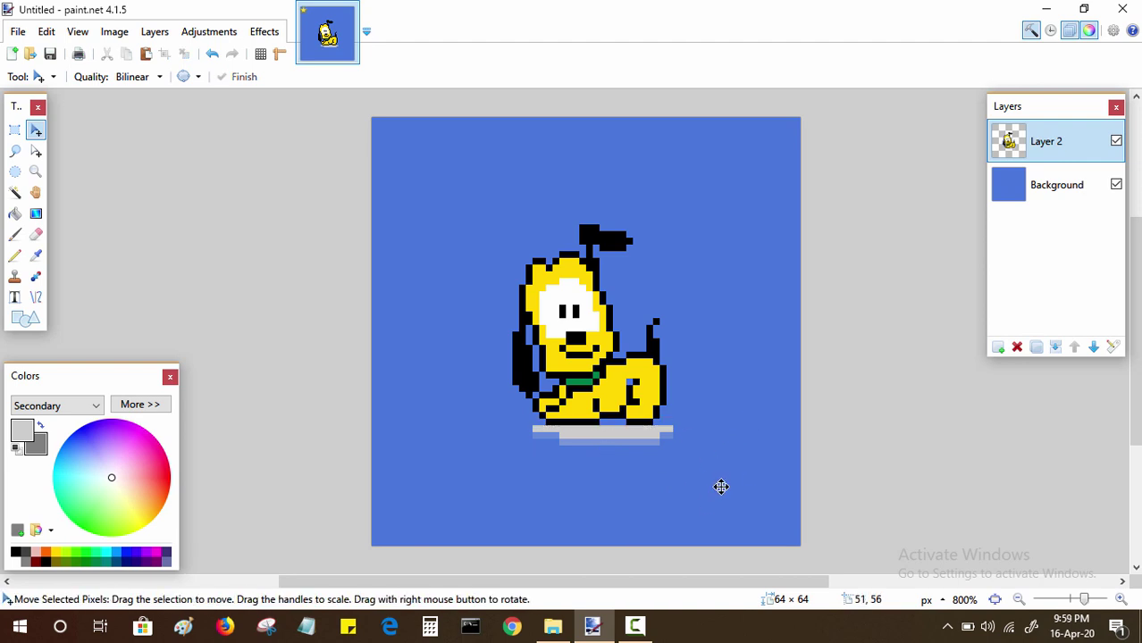
scroll(725, 475, "up", 1)
scroll(725, 470, "down", 1)
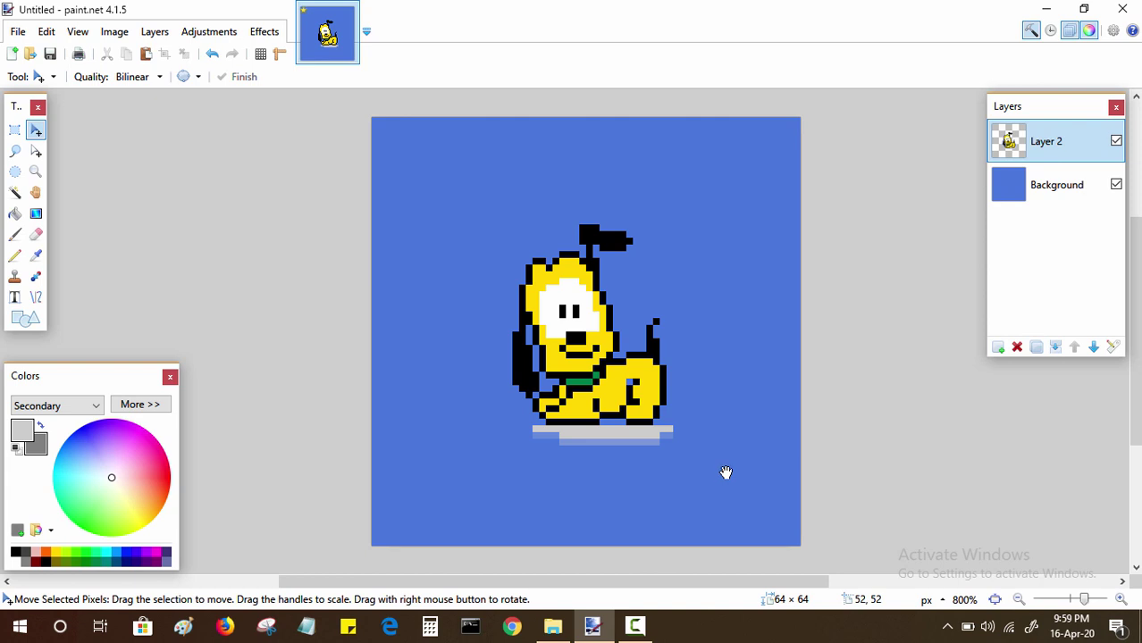